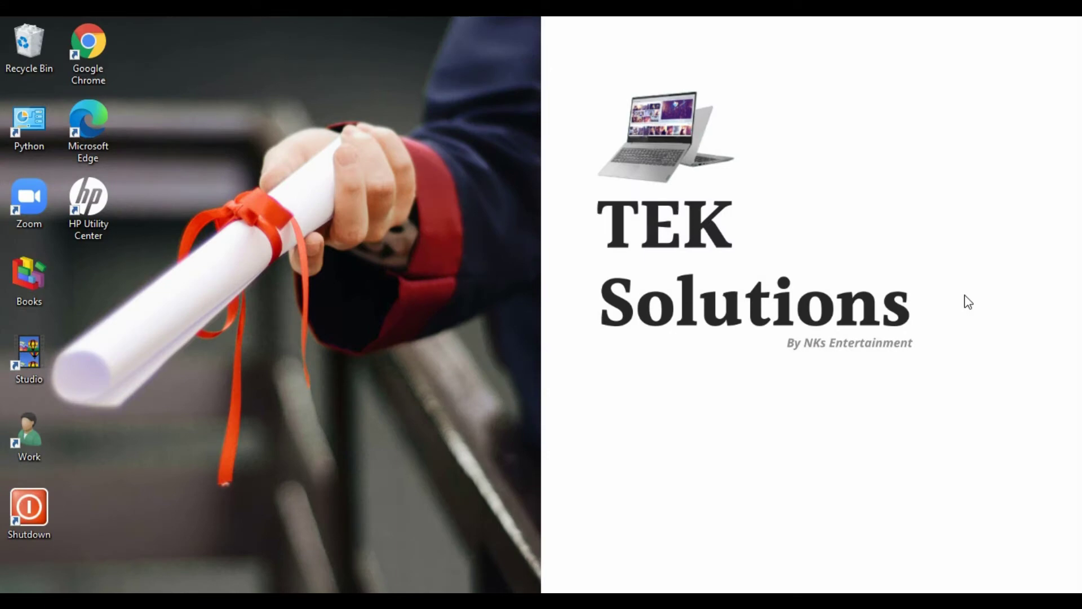
- Open the Sales workbook in Excel and review State, Sales and Profit values down to row 47
left_click(555, 589)
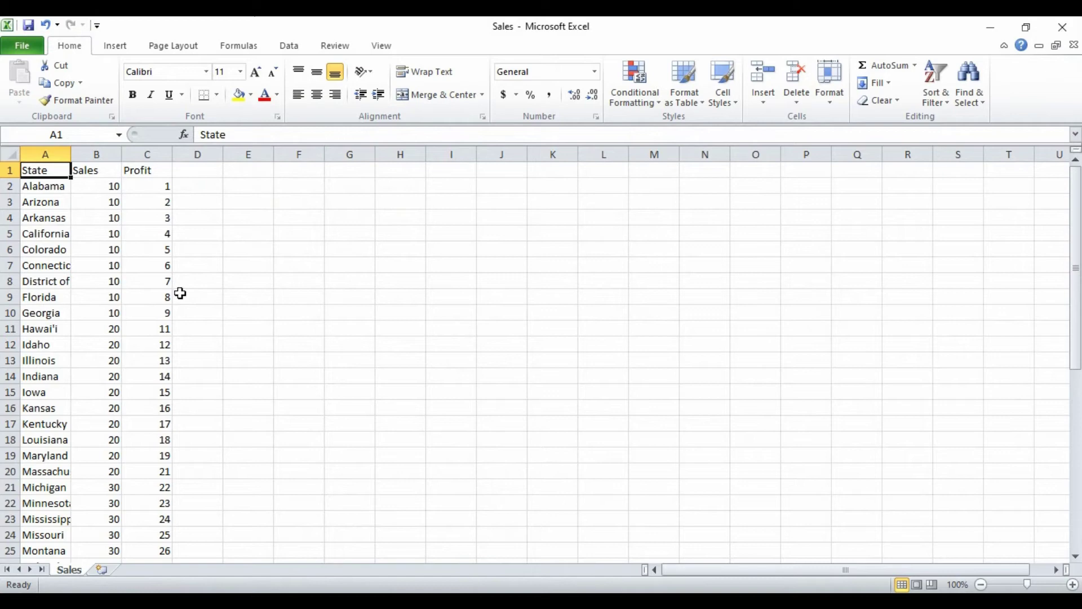
left_click(87, 171)
left_click(145, 170)
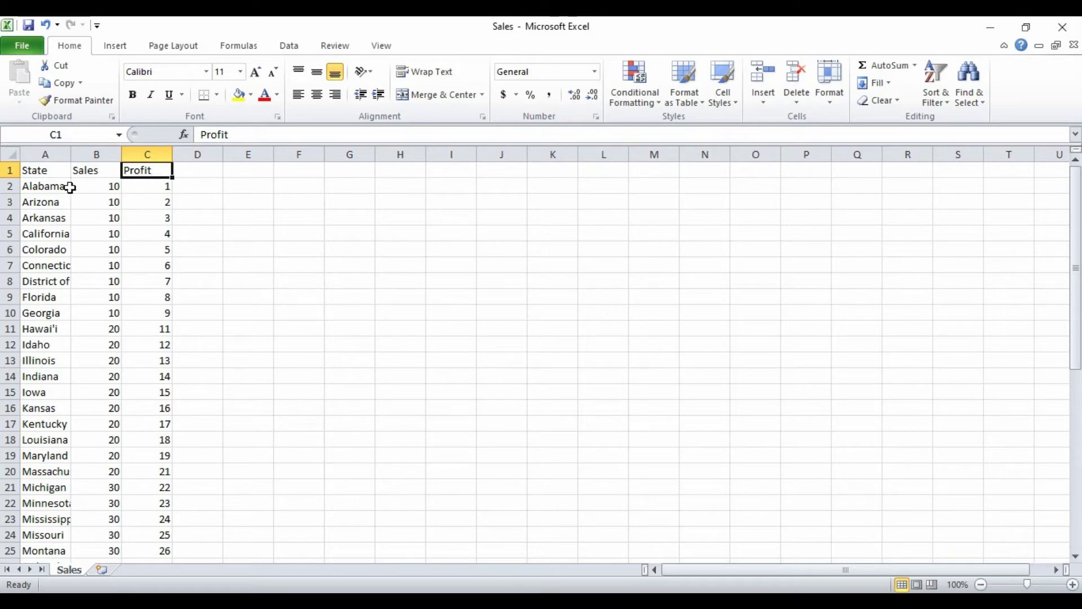
left_click(161, 189)
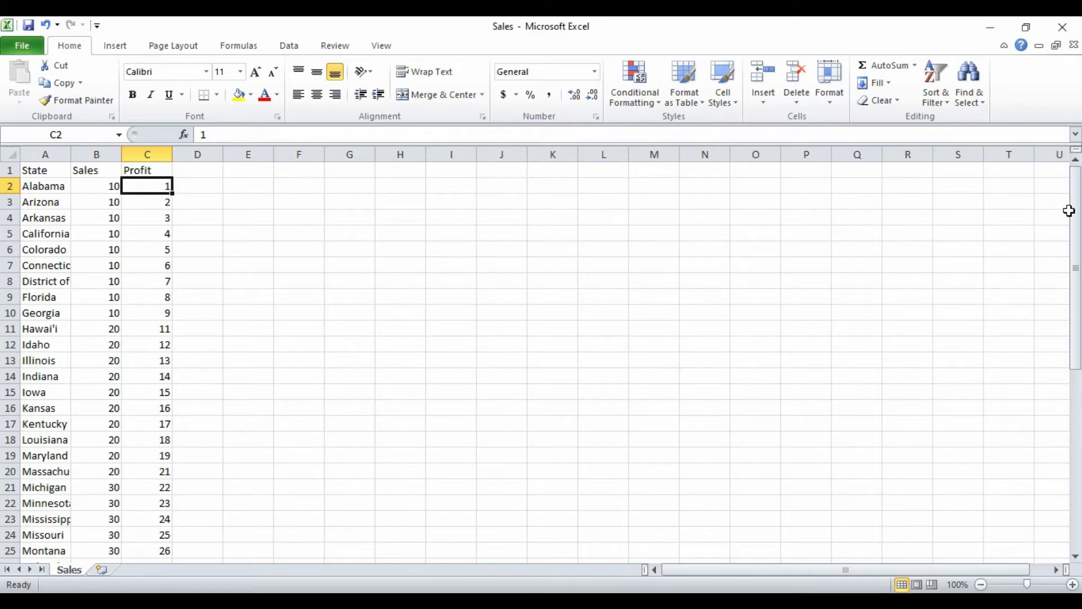
left_click_drag(1069, 211, 1068, 478)
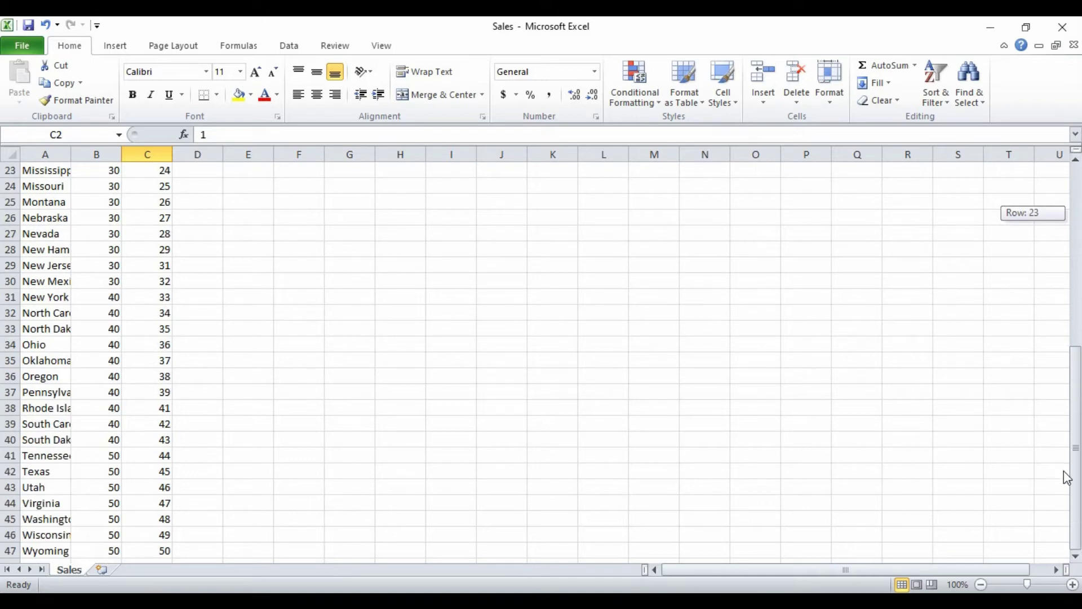
left_click(163, 551)
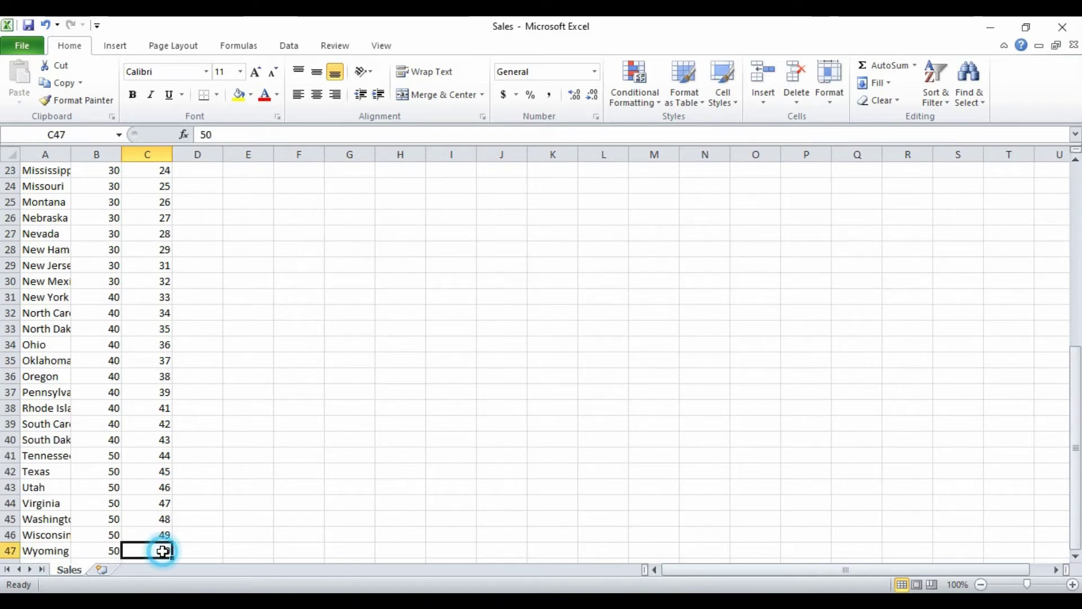
left_click_drag(1073, 357, 1074, 169)
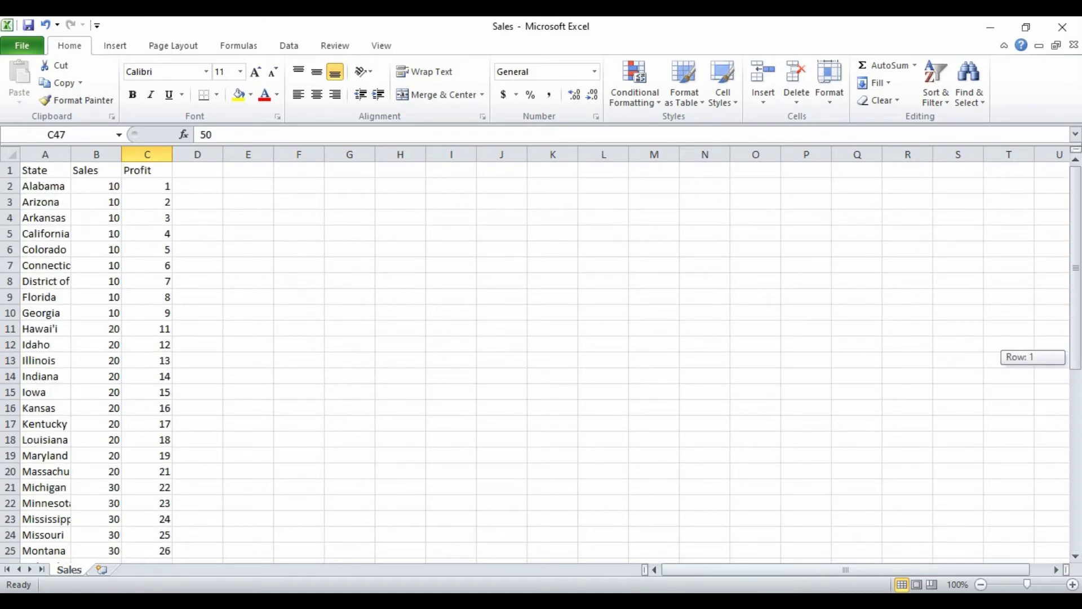
left_click(39, 177)
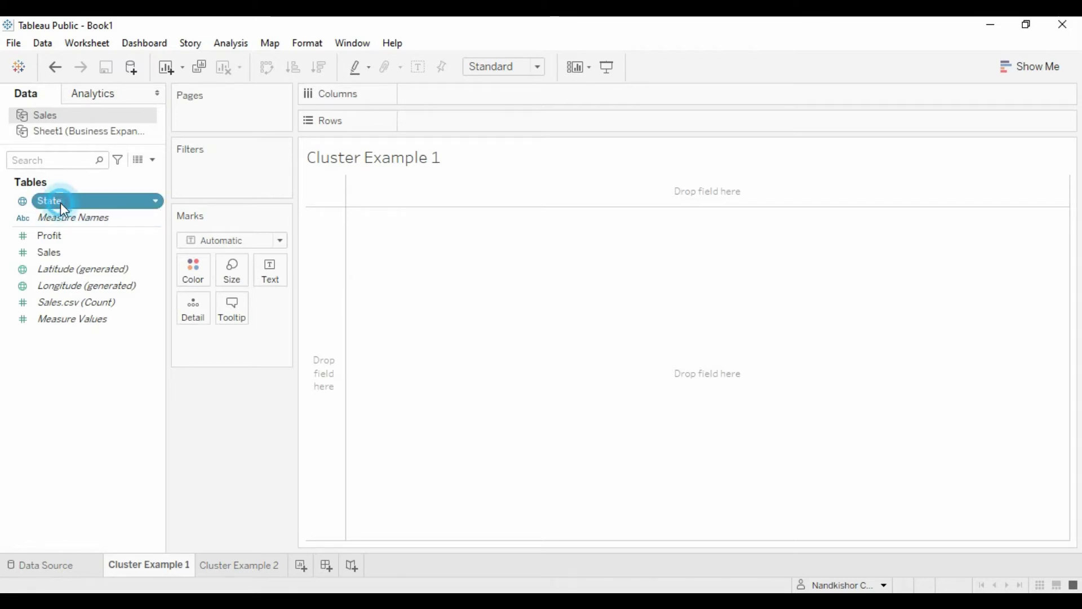
- Build a filled US state map shaded by SUM(Profit), then show the Analytics pane
left_click_drag(60, 203, 457, 247)
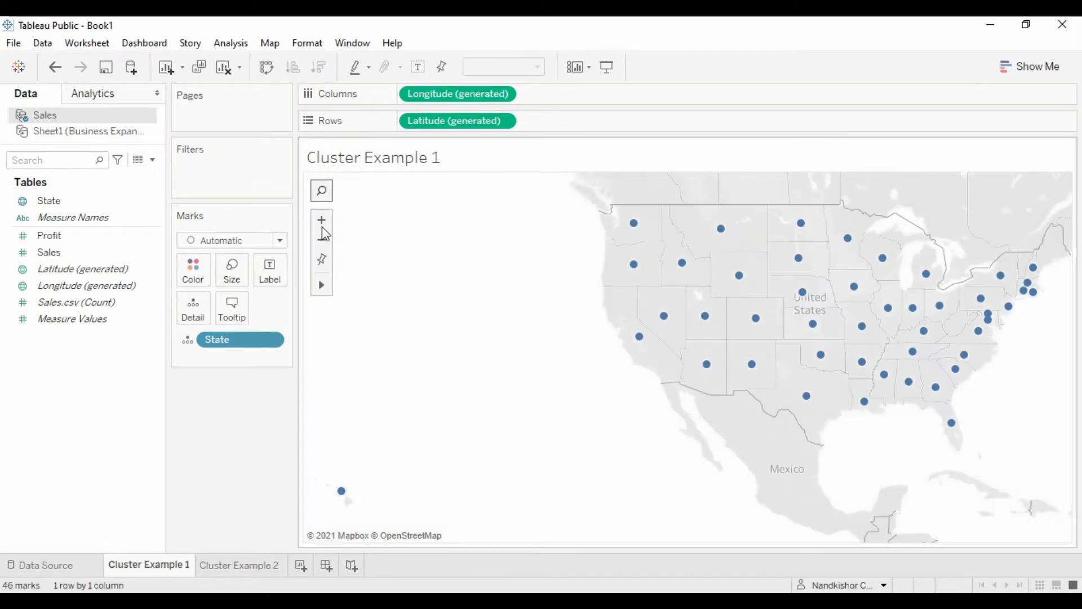
left_click(57, 236)
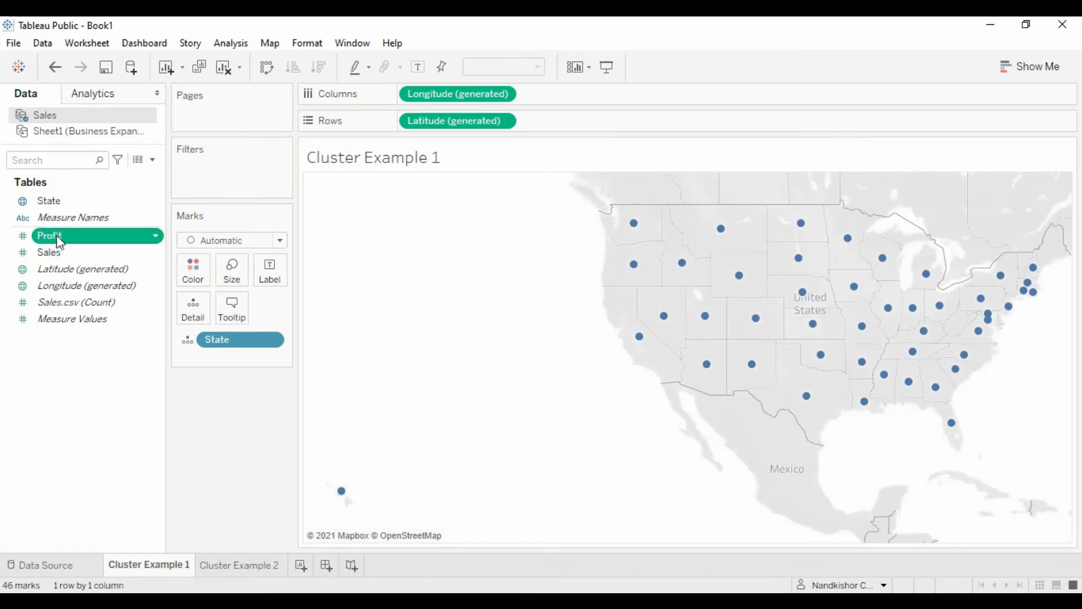
left_click_drag(60, 241, 198, 277)
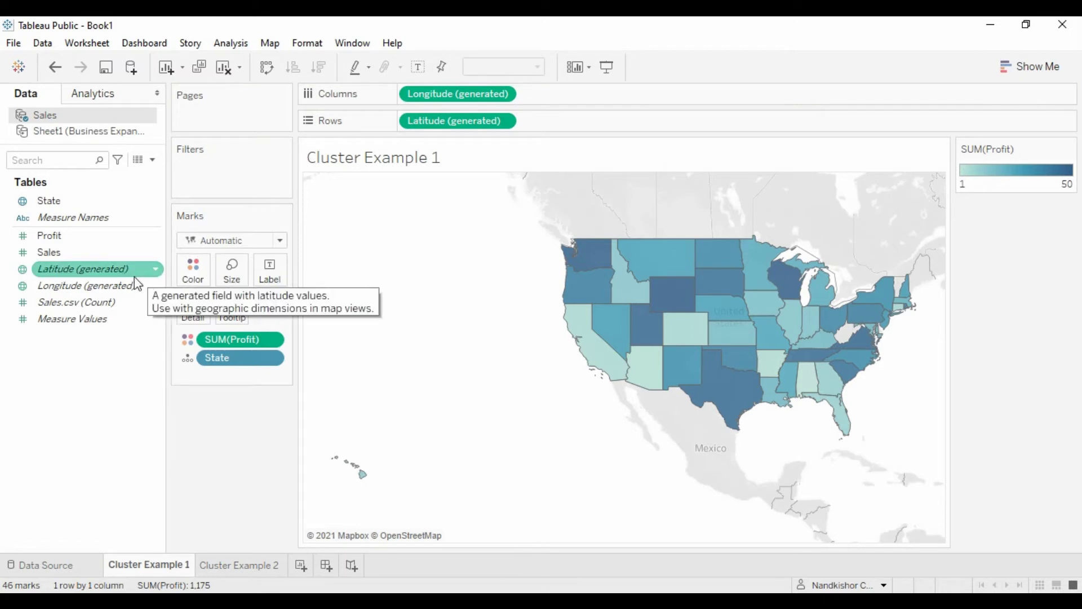
left_click(103, 97)
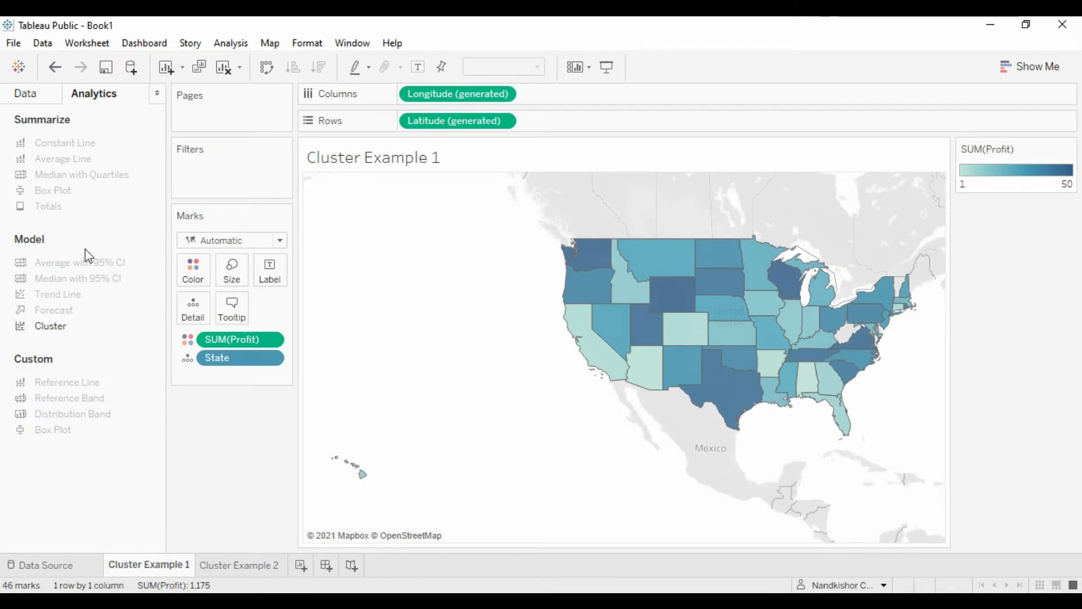
- Add Cluster to the state map on SUM(Profit) with an automatic count, producing Clusters 1–5
left_click_drag(50, 326, 457, 218)
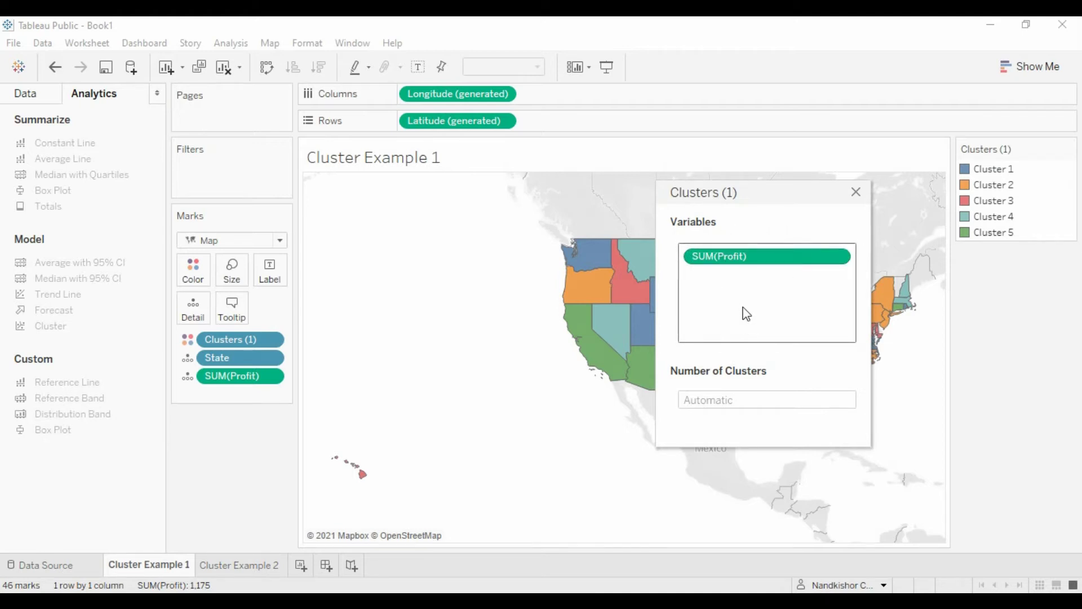
left_click(856, 192)
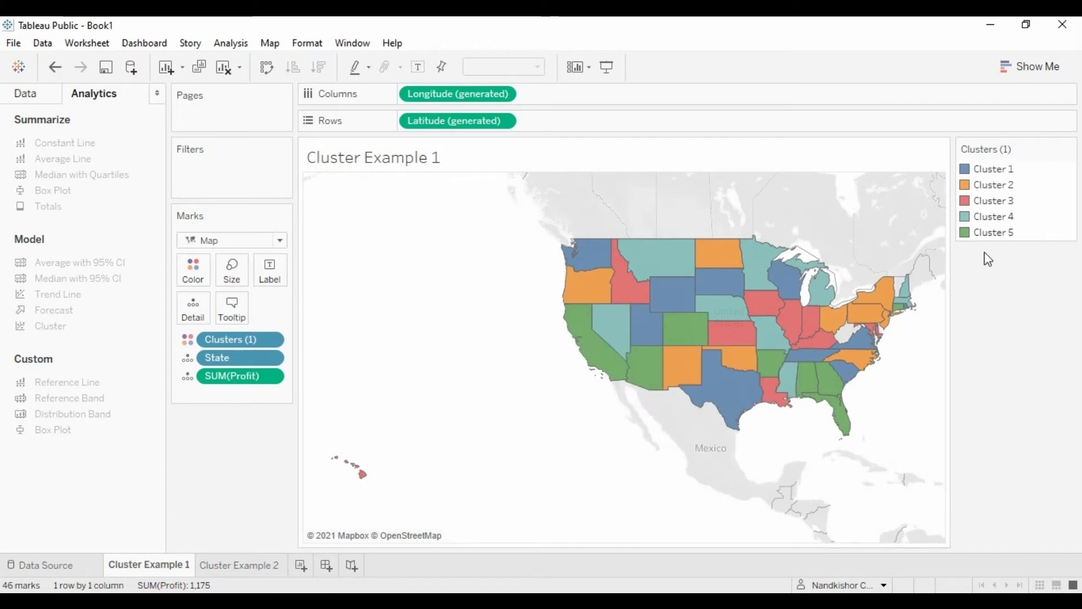
- Highlight Clusters 1, 2, 4 and 5 in the legend to inspect their states, then clear the highlight
left_click(979, 169)
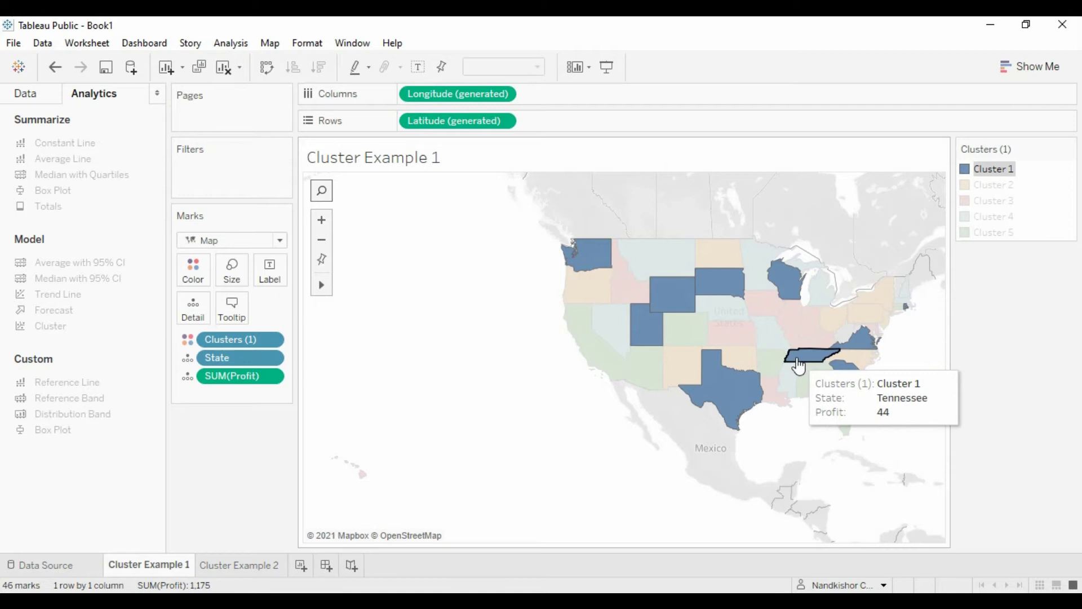
left_click(993, 186)
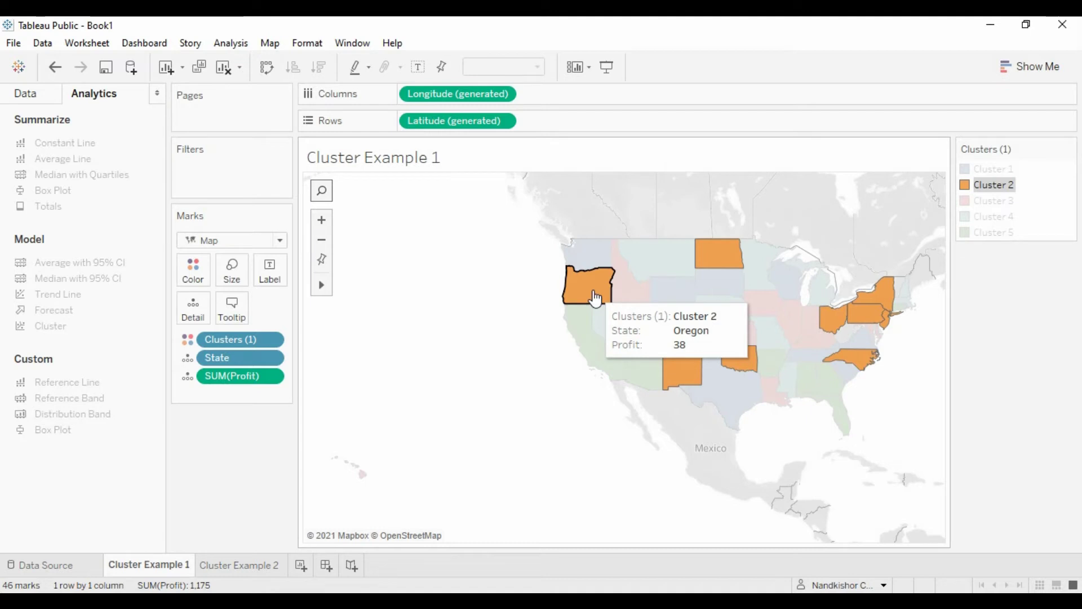
mouse_move(733, 257)
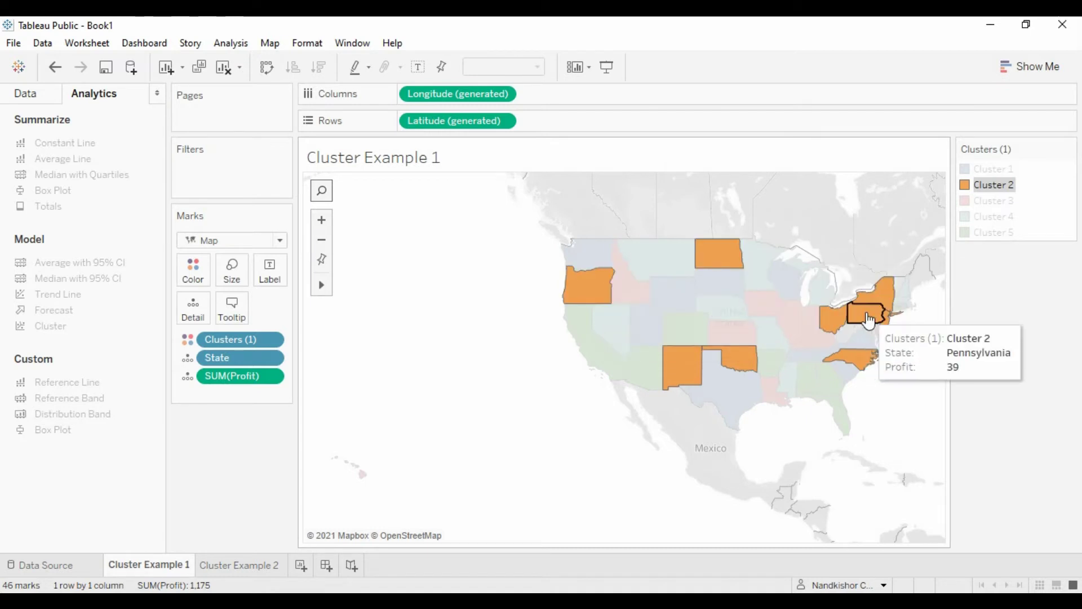
mouse_move(867, 358)
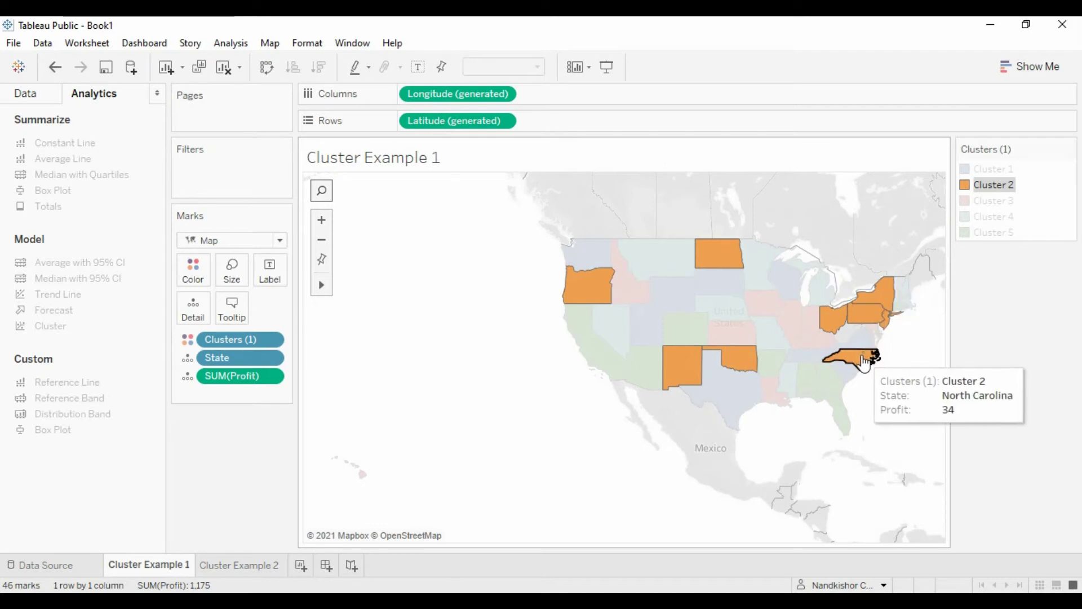
mouse_move(693, 372)
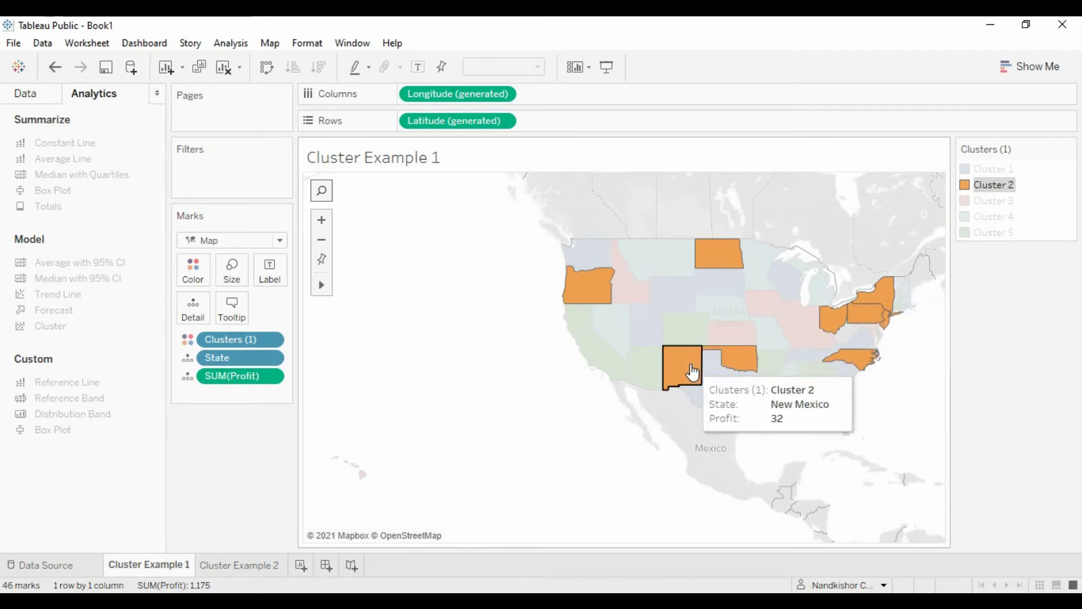
left_click(994, 217)
left_click(997, 235)
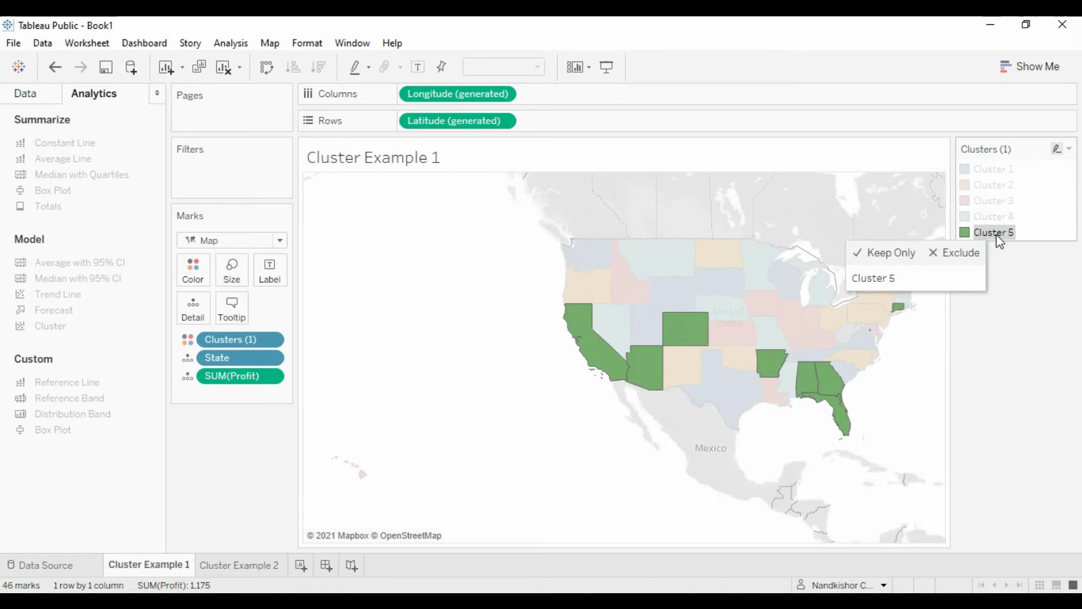
left_click(1015, 336)
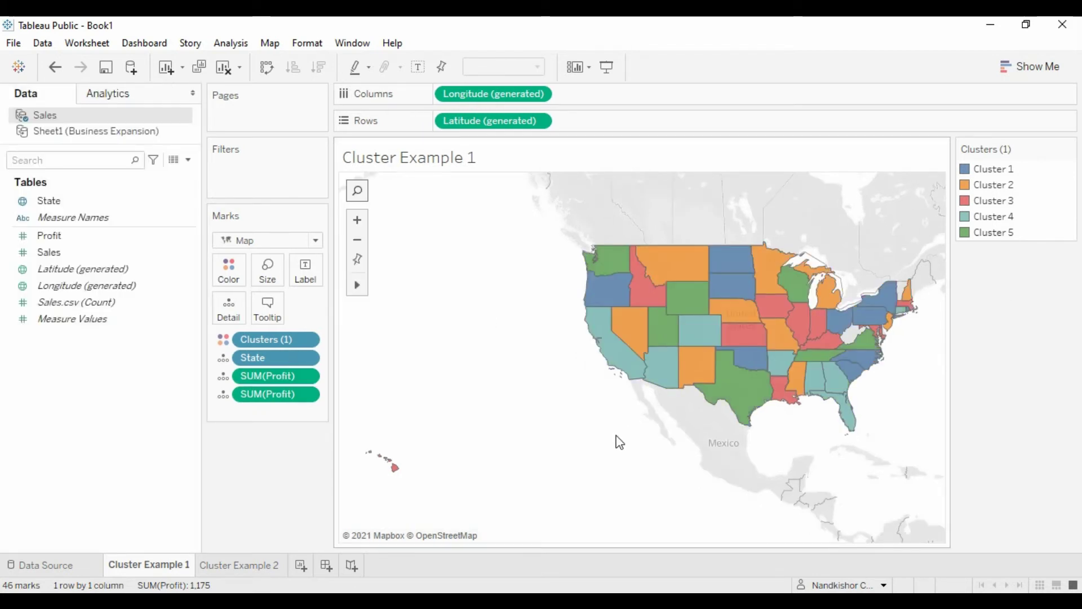
- Switch to the Cluster Example 2 sheet using the Business Expansion data source
left_click(243, 563)
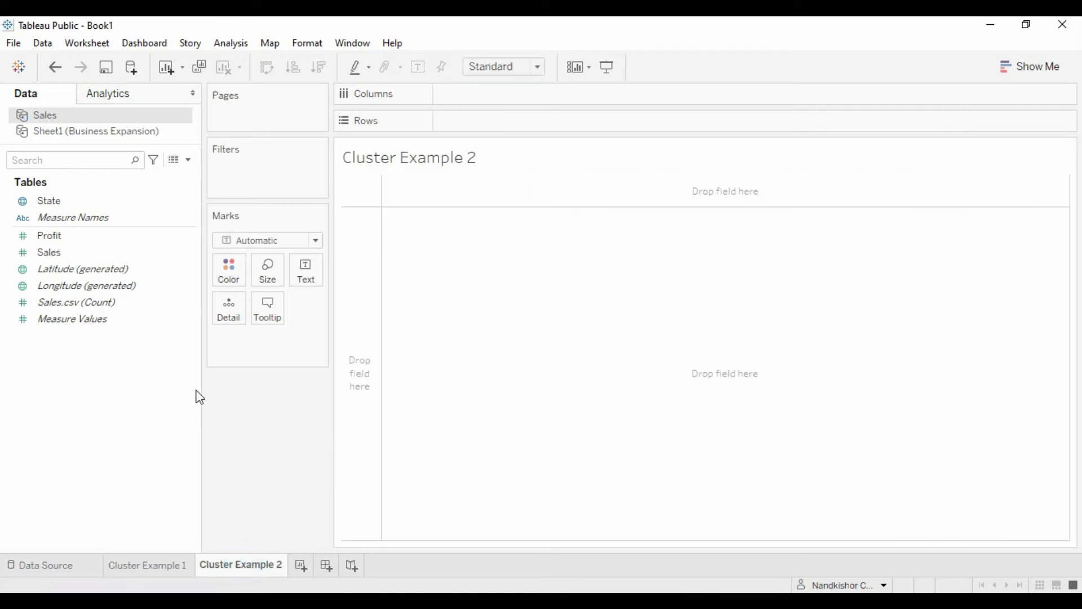
left_click(102, 131)
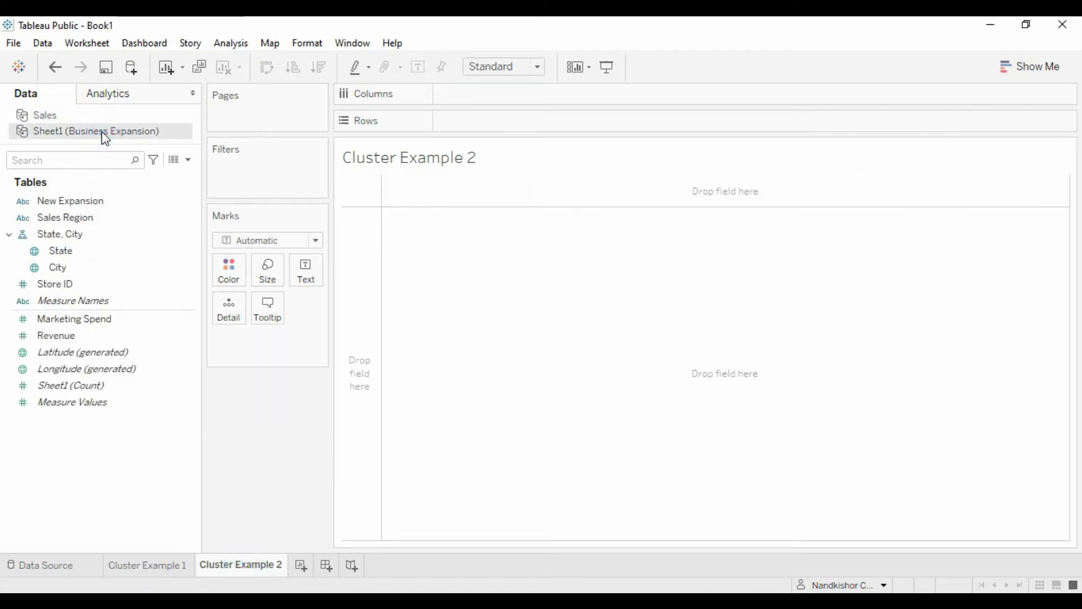
left_click(110, 322)
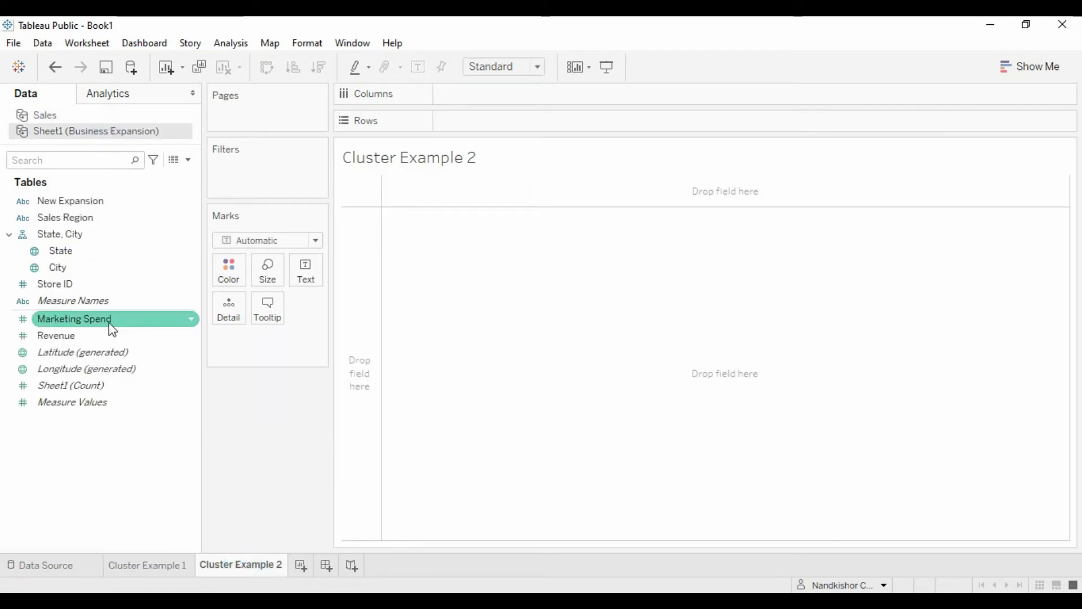
left_click(86, 339)
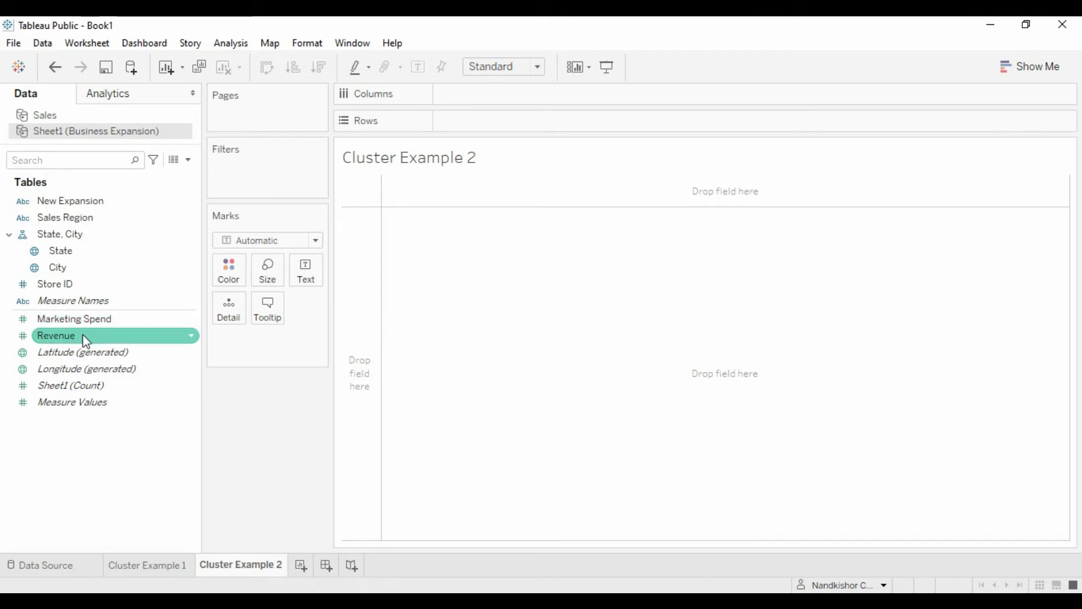
left_click(88, 283)
left_click(94, 255)
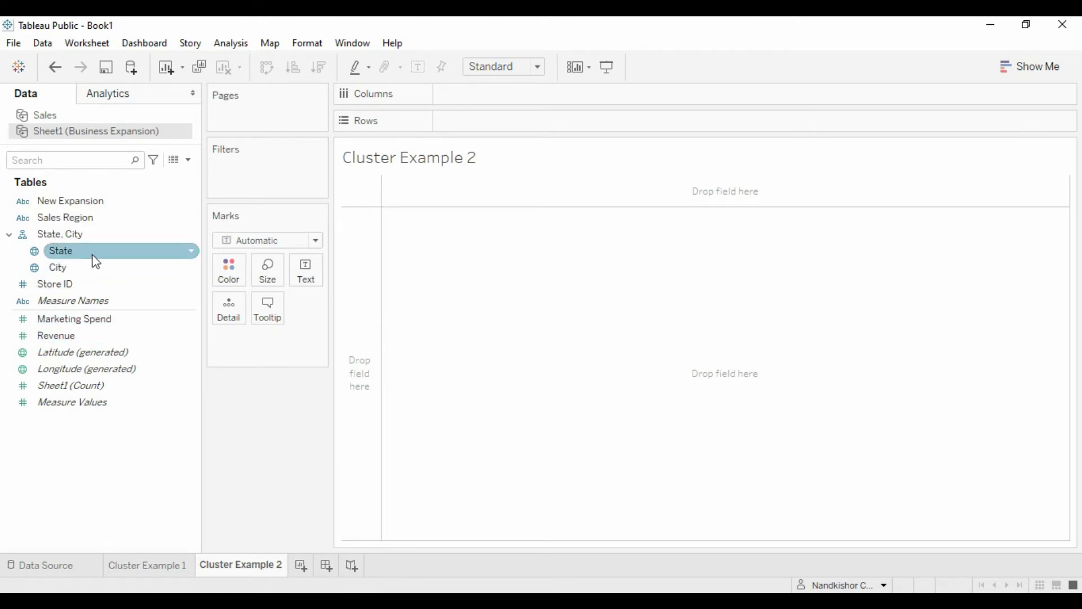
left_click(428, 304)
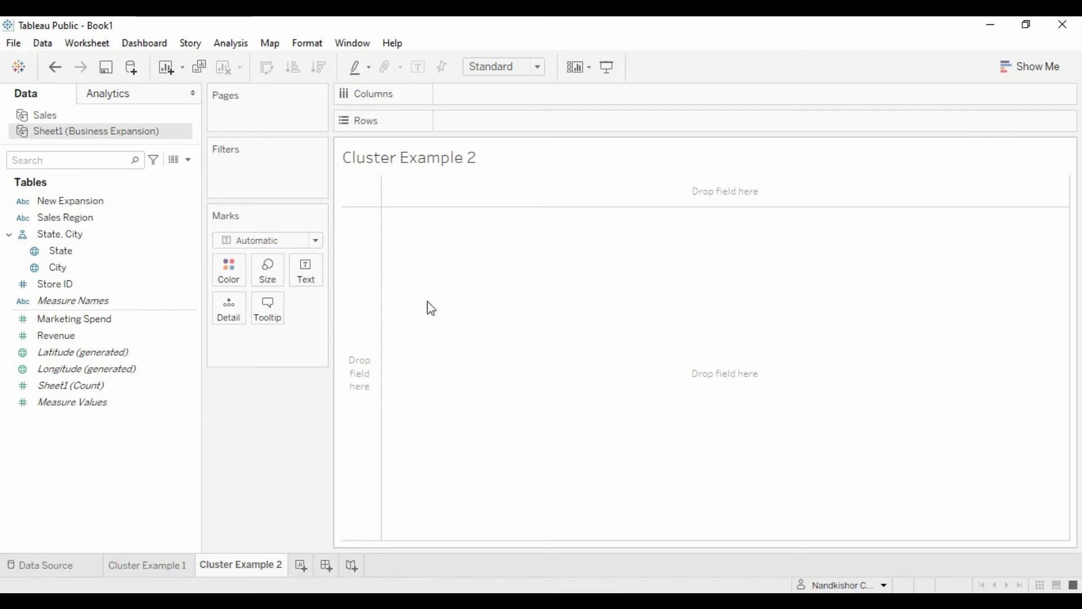
- Plot SUM(Marketing Spend) on Columns against SUM(Revenue) on Rows as a single-point scatter
left_click(17, 369)
left_click(41, 319)
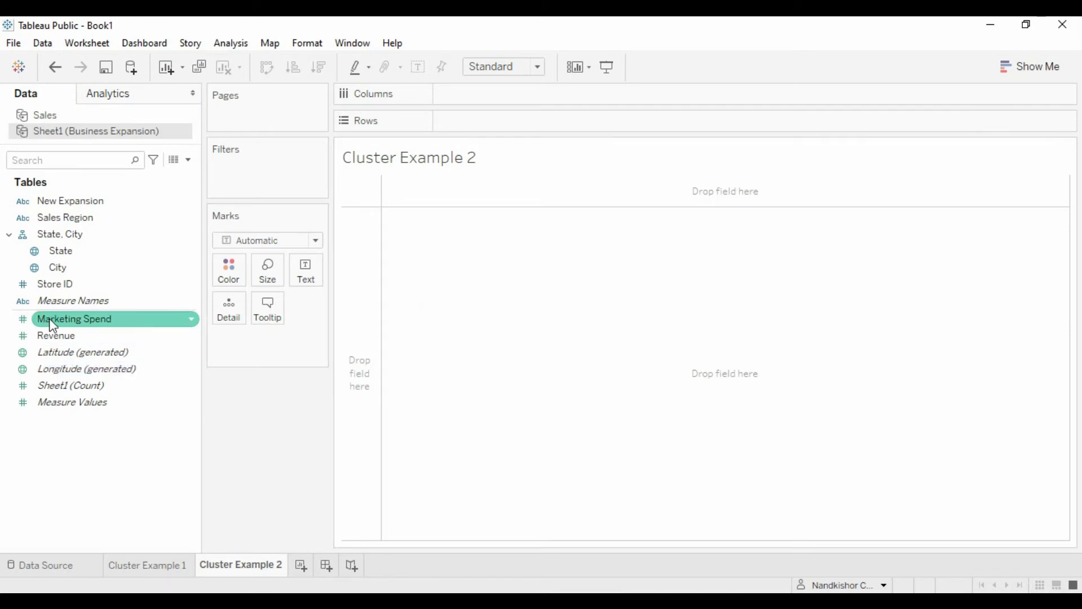
left_click_drag(53, 319, 518, 99)
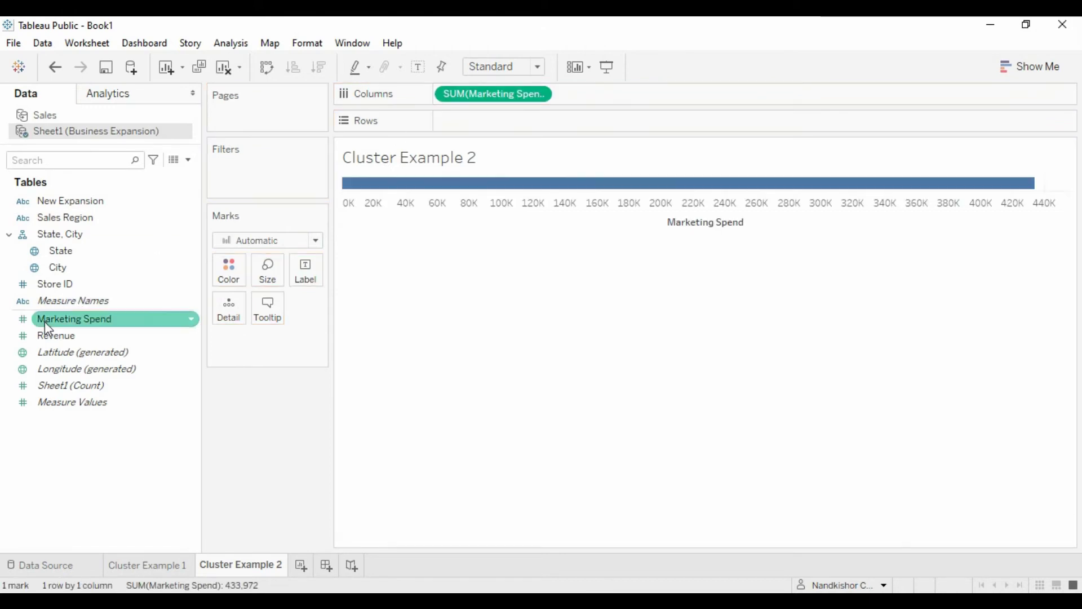
left_click_drag(47, 336, 475, 123)
left_click(137, 269)
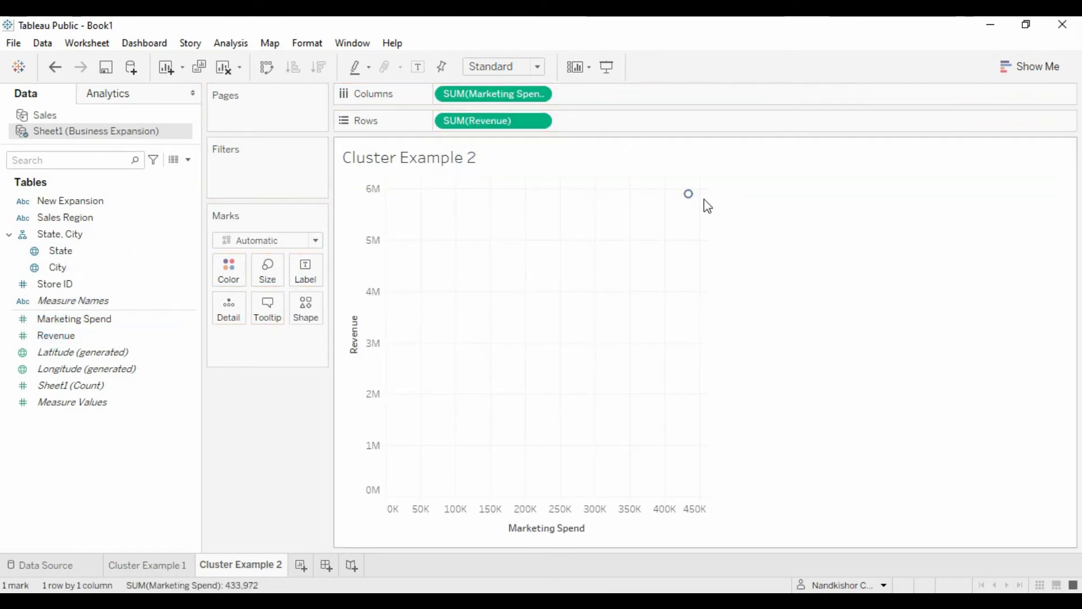
mouse_move(688, 200)
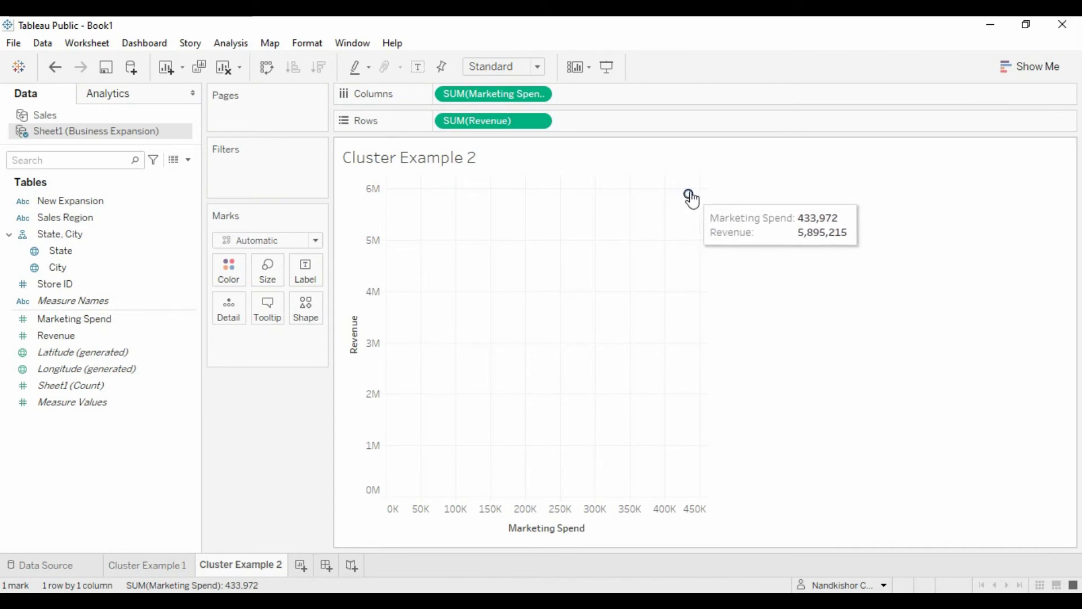
- Turn off Aggregate Measures so the scatter shows all 150 individual points
left_click(230, 43)
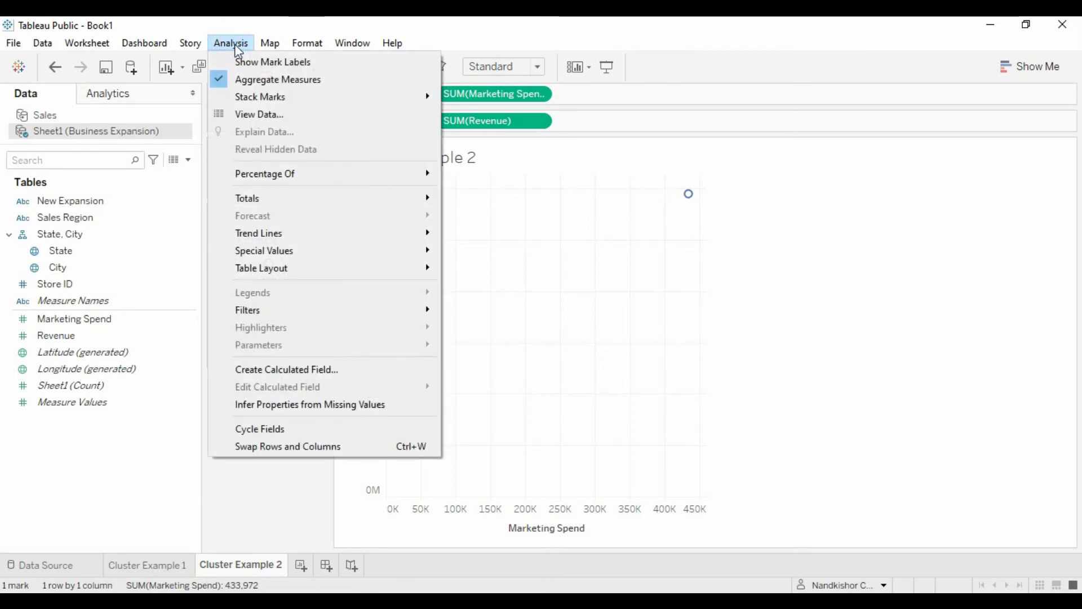
left_click(262, 80)
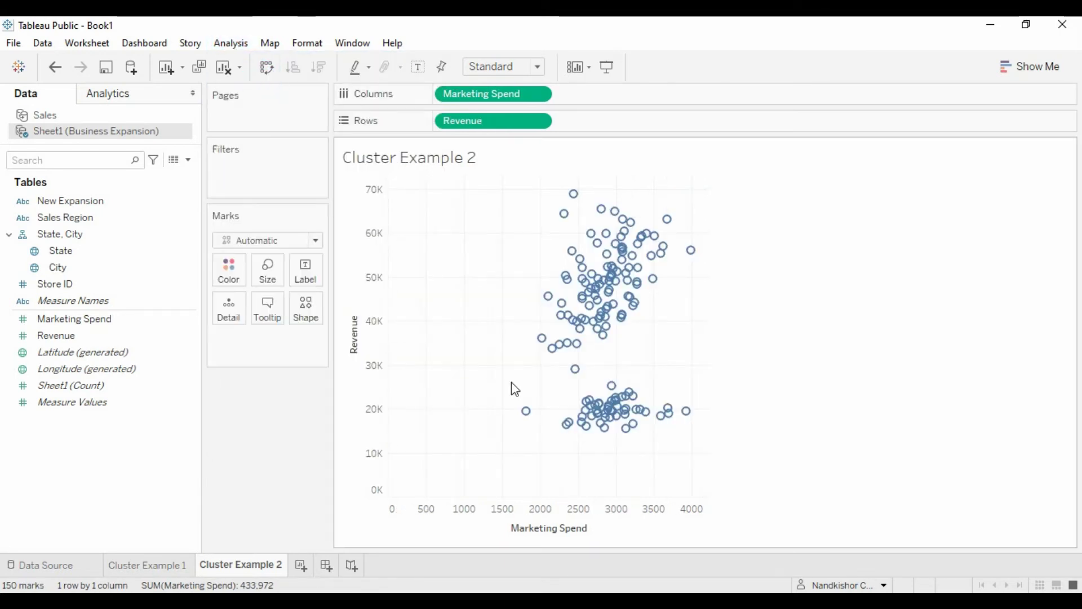
mouse_move(674, 416)
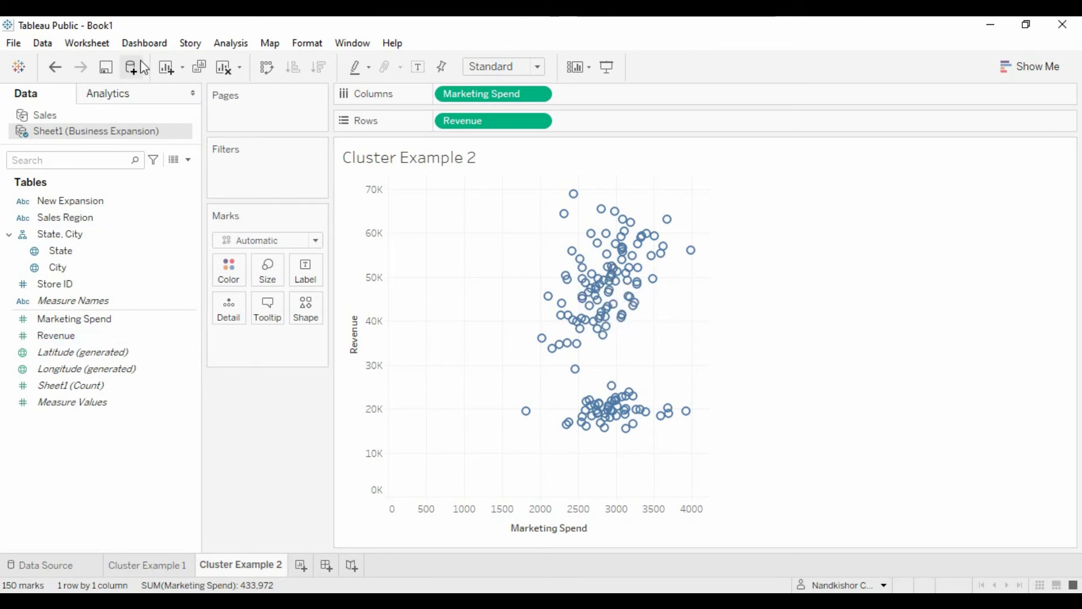
- Drop Cluster from the Analytics pane onto the scatter, accepting two automatic clusters
left_click(107, 96)
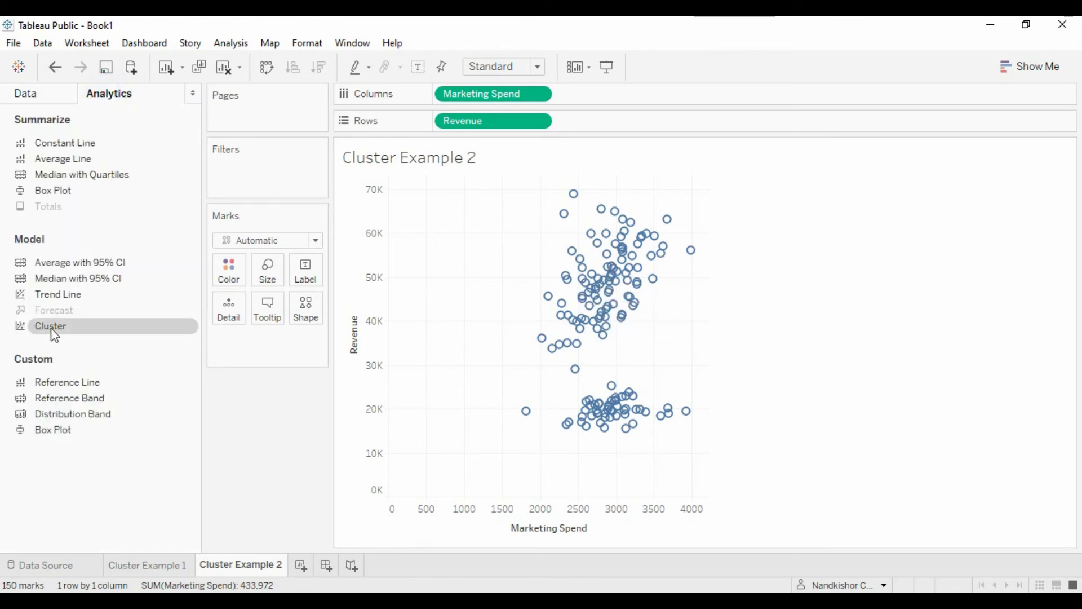
left_click_drag(54, 334, 428, 222)
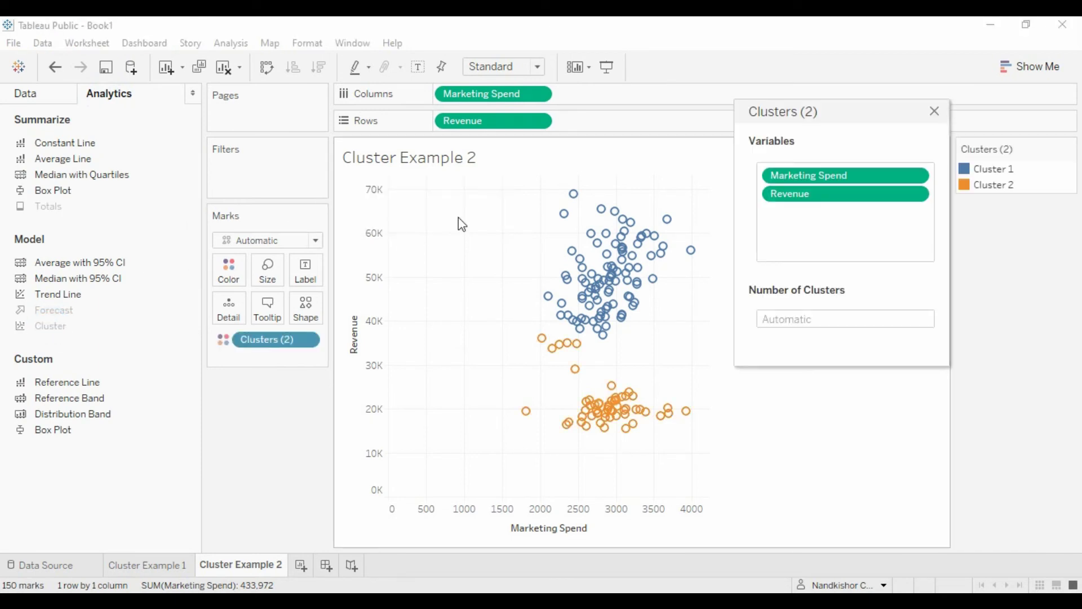
mouse_move(565, 428)
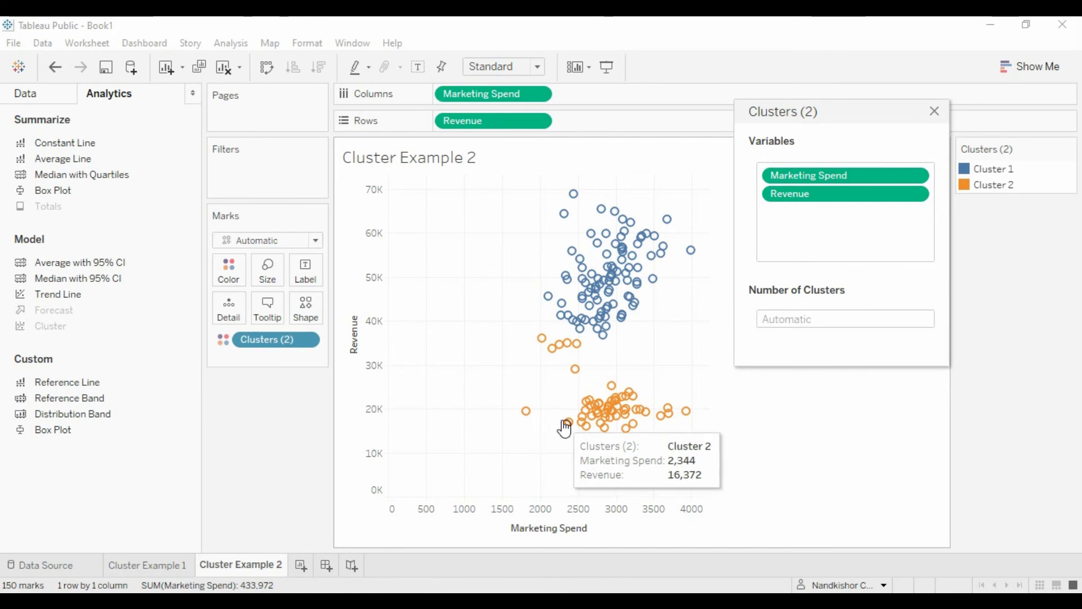
left_click(934, 111)
mouse_move(550, 358)
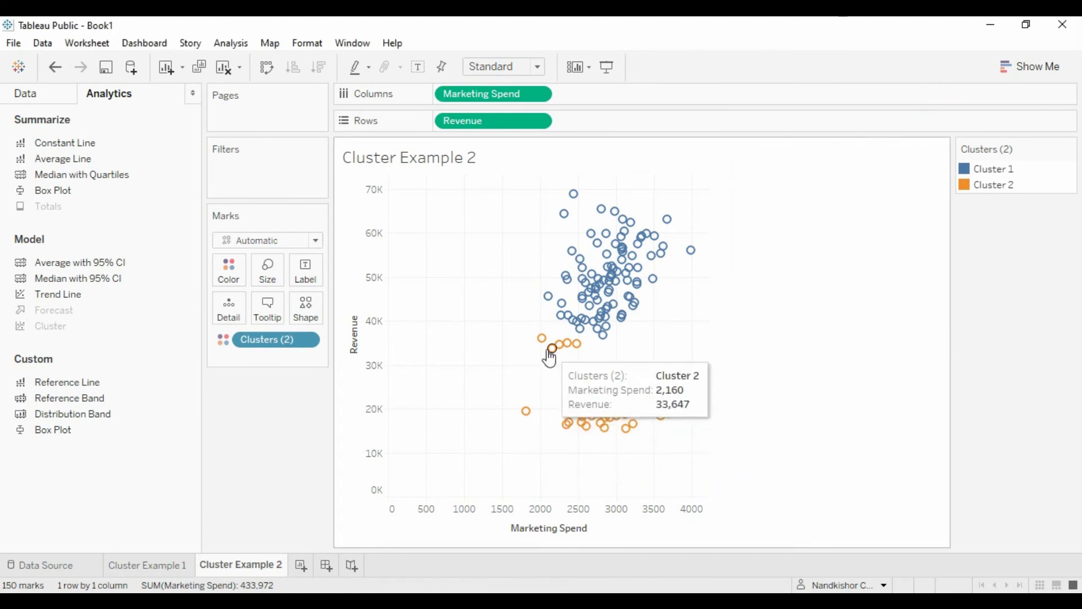
mouse_move(607, 435)
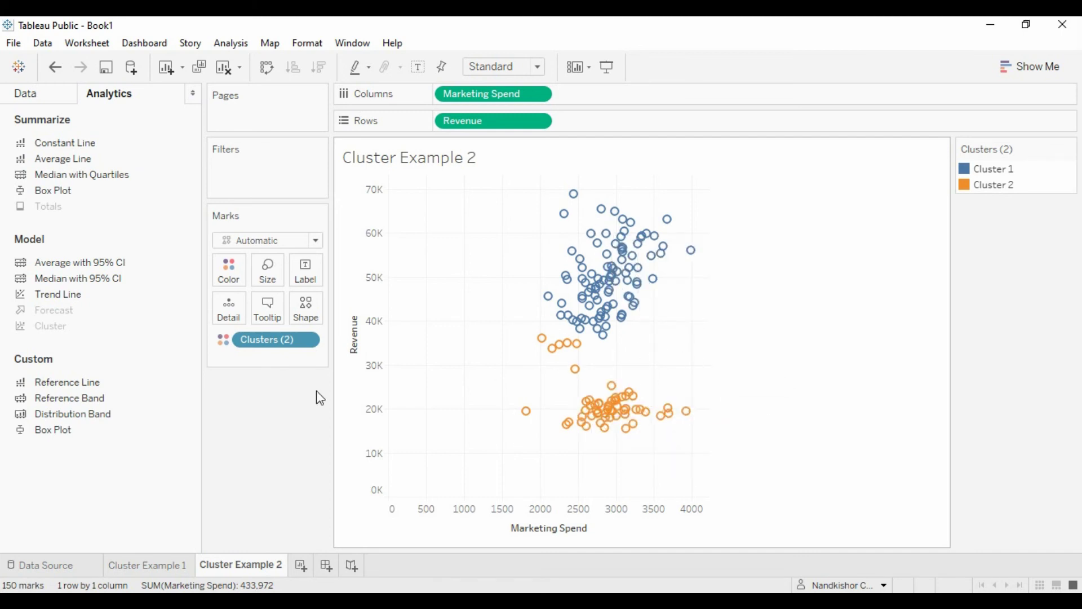
- Try New Expansion as an extra variable in Edit Clusters, then revert to the original two clusters
left_click(308, 341)
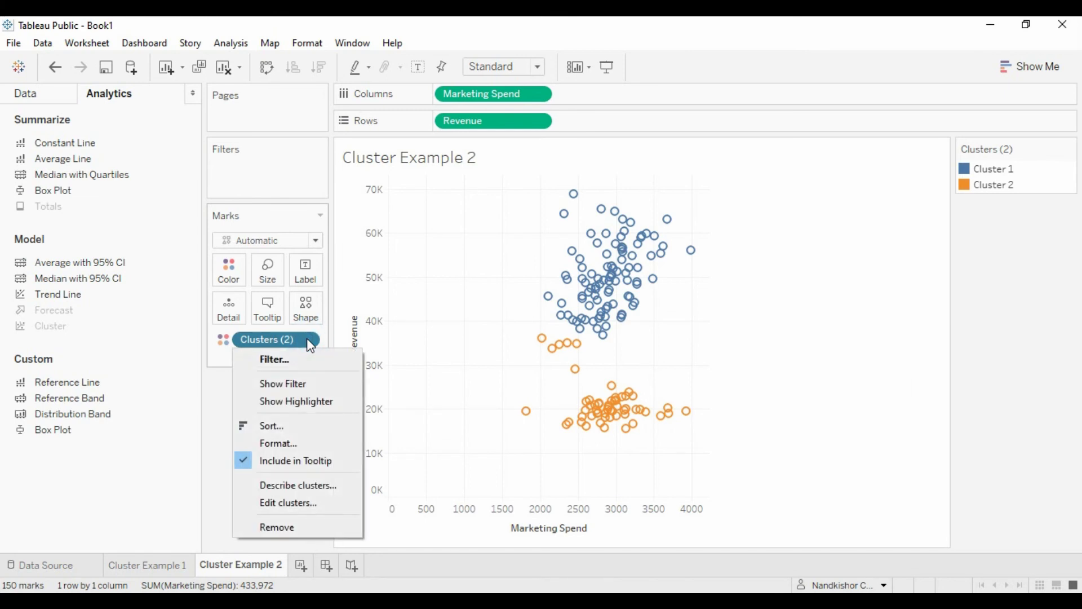
left_click(283, 504)
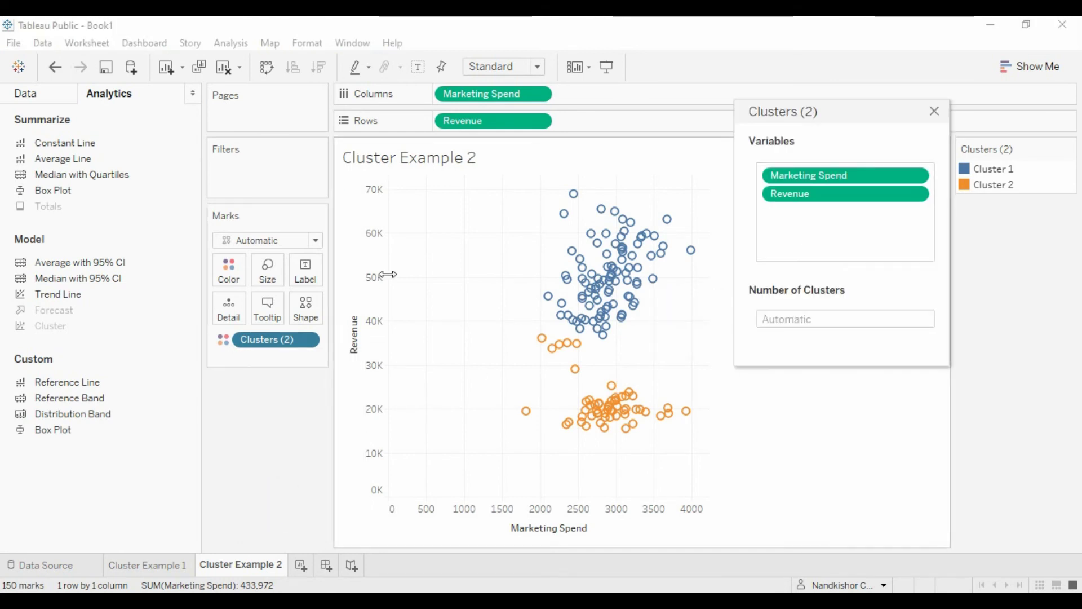
left_click(35, 95)
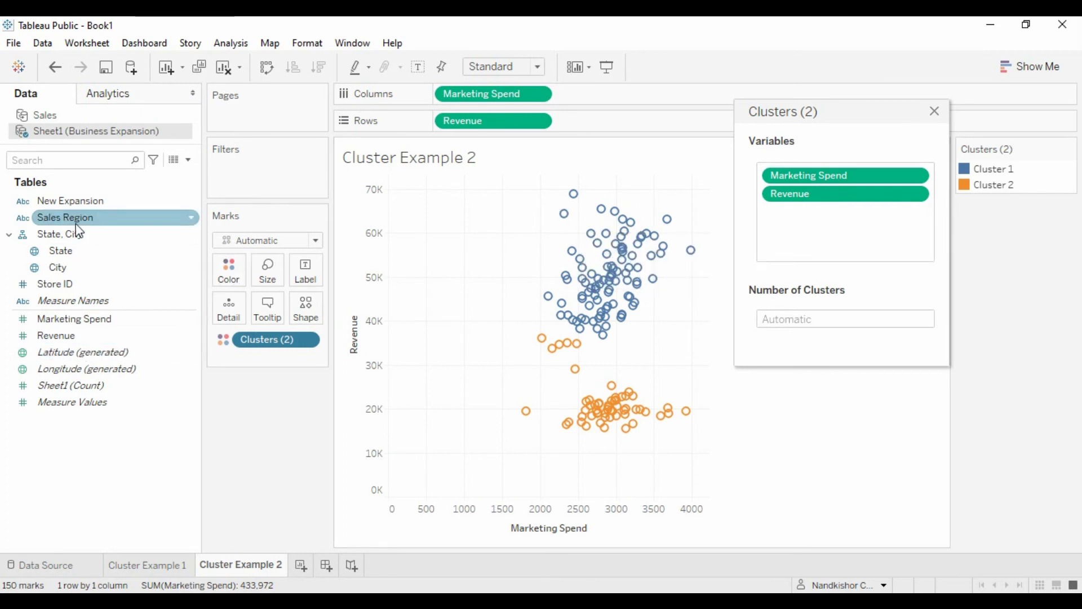
left_click_drag(72, 203, 804, 227)
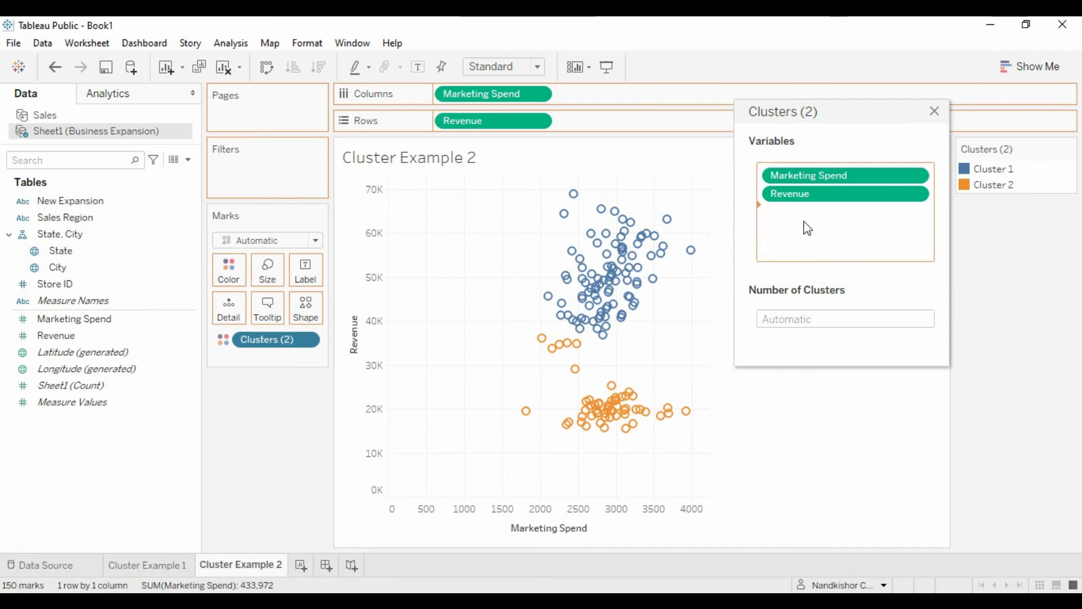
left_click(935, 114)
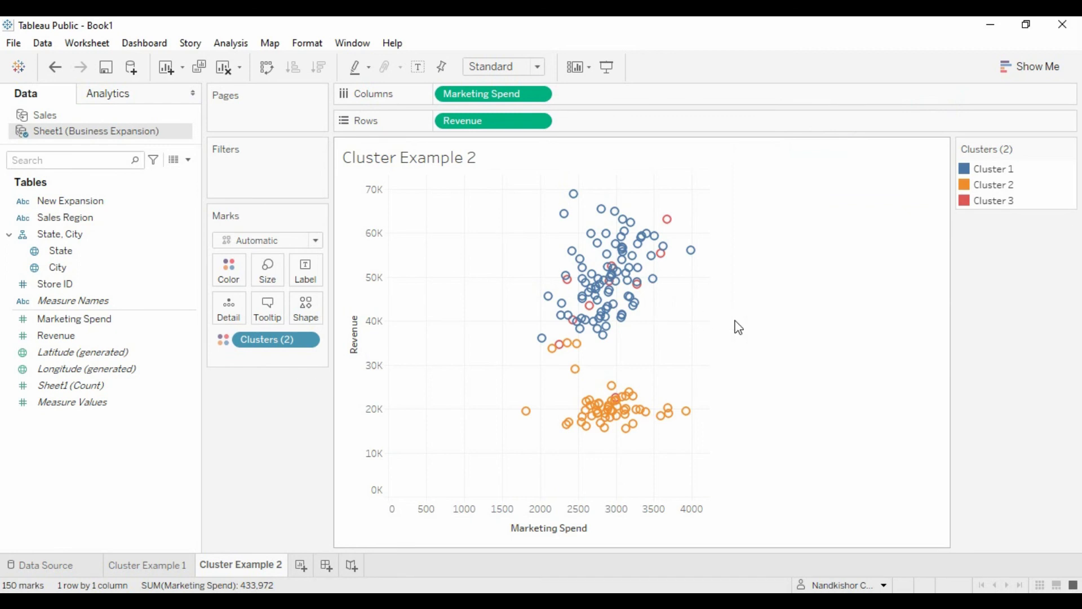
left_click(801, 324)
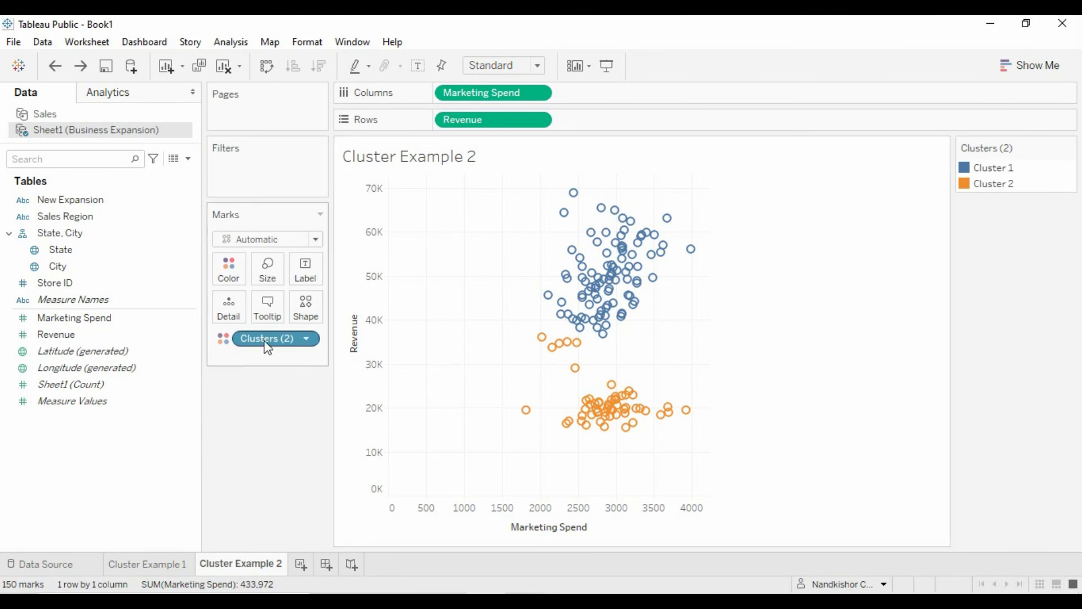
- Drag Clusters (2) into the Data pane and accept the name 'Marketing Spend & Revenue (clusters)'
left_click_drag(264, 340, 116, 289)
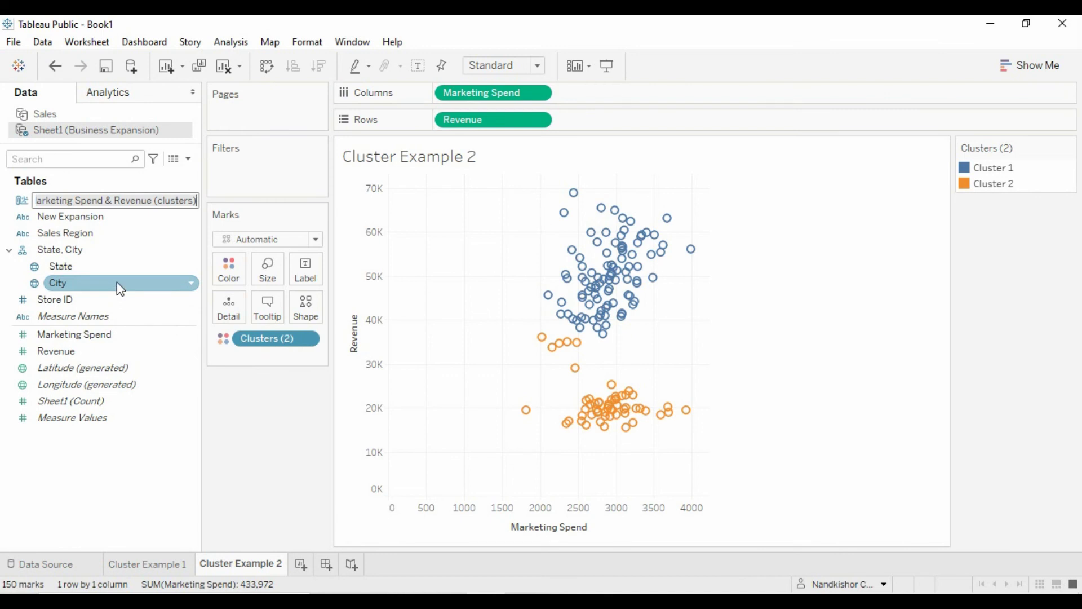
key("Left")
key("Left")
key("Left")
key("Left")
key("Left")
key("Left")
key("Left")
key("Left")
key("Left")
key("Left")
key("Left")
key("Left")
key("Left")
key("Left")
key("Left")
key("Left")
key("Left")
key("Left")
key("Left")
key("Left")
key("Left")
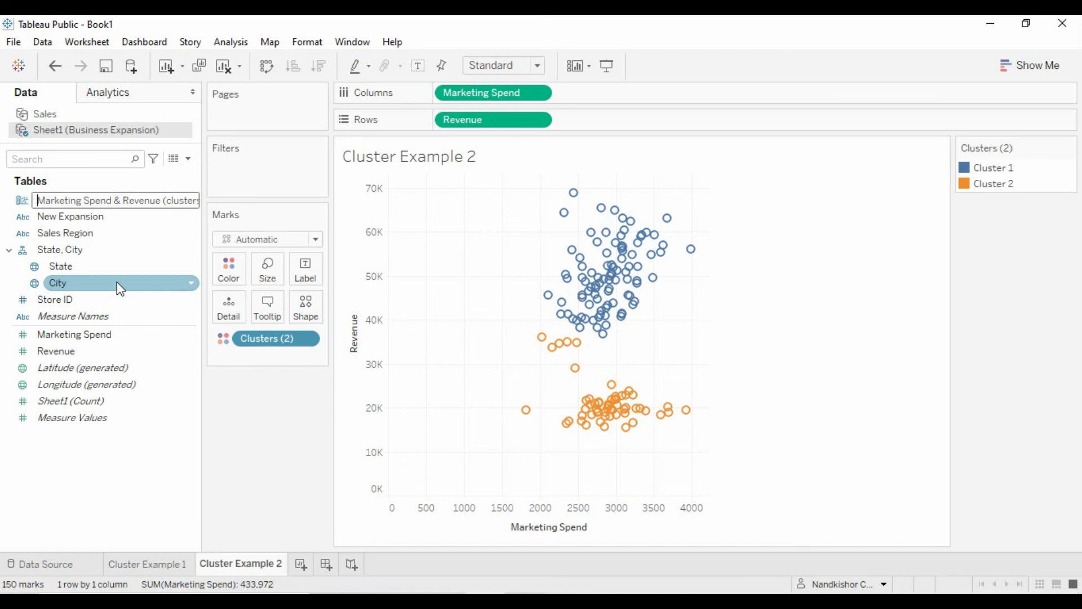
key("Return")
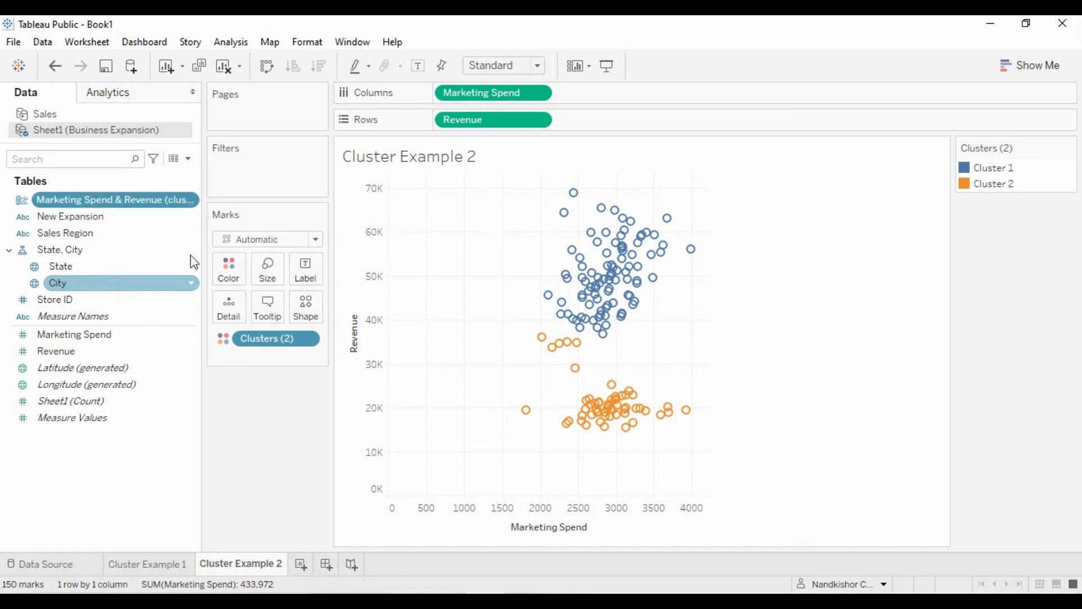
- Open Edit Group for Marketing Spend & Revenue (clusters), expand Cluster 1 and 2, and move the dialog right
left_click(192, 201)
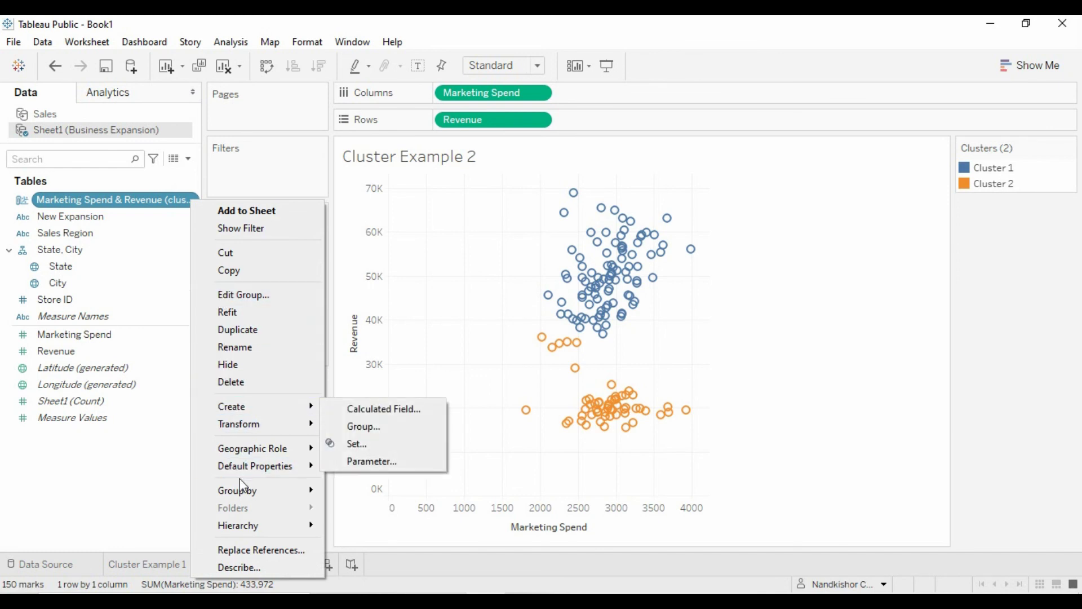
left_click(254, 303)
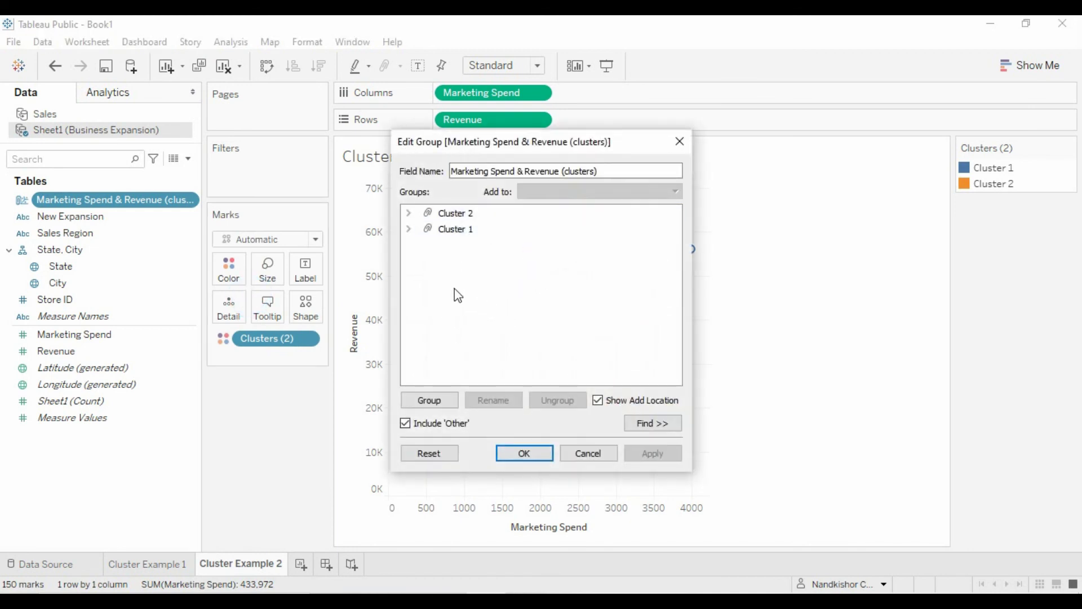
left_click(408, 229)
left_click(408, 230)
left_click(408, 214)
left_click(408, 214)
left_click(409, 229)
left_click(408, 229)
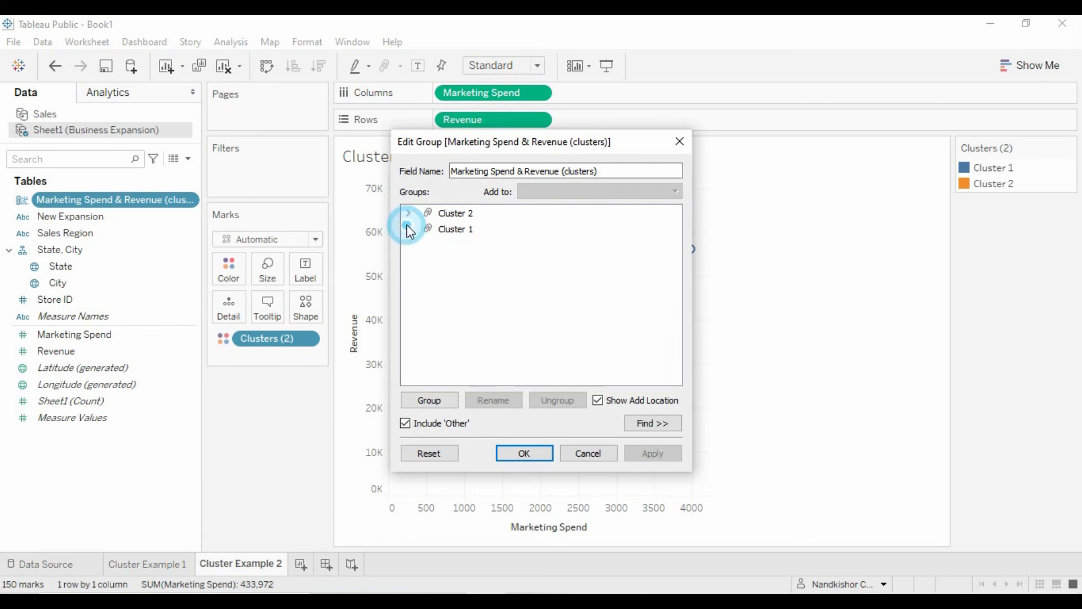
left_click(408, 213)
left_click(408, 214)
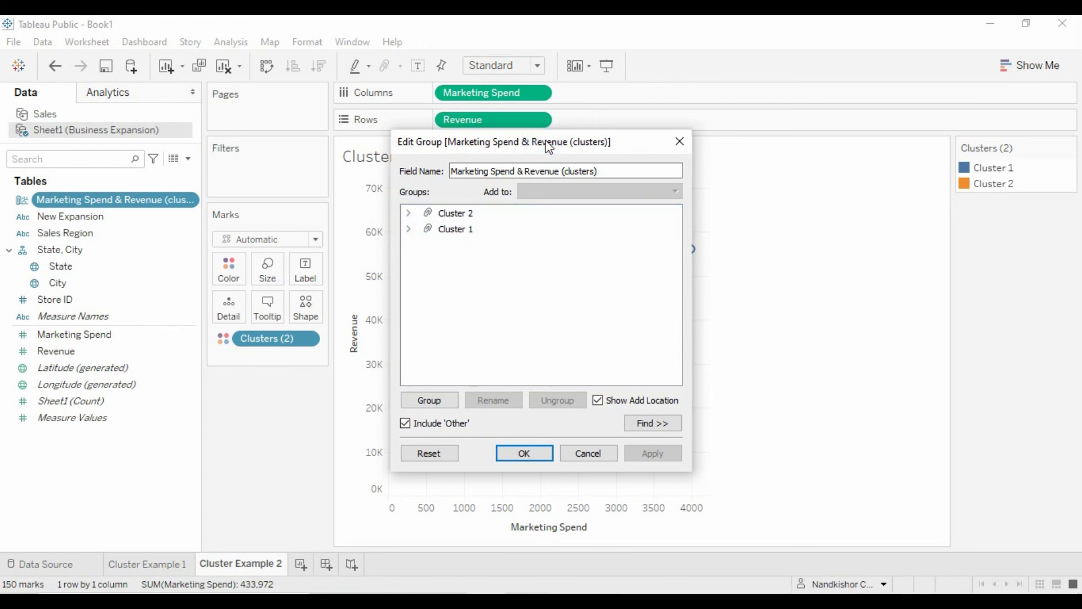
left_click_drag(549, 147, 808, 107)
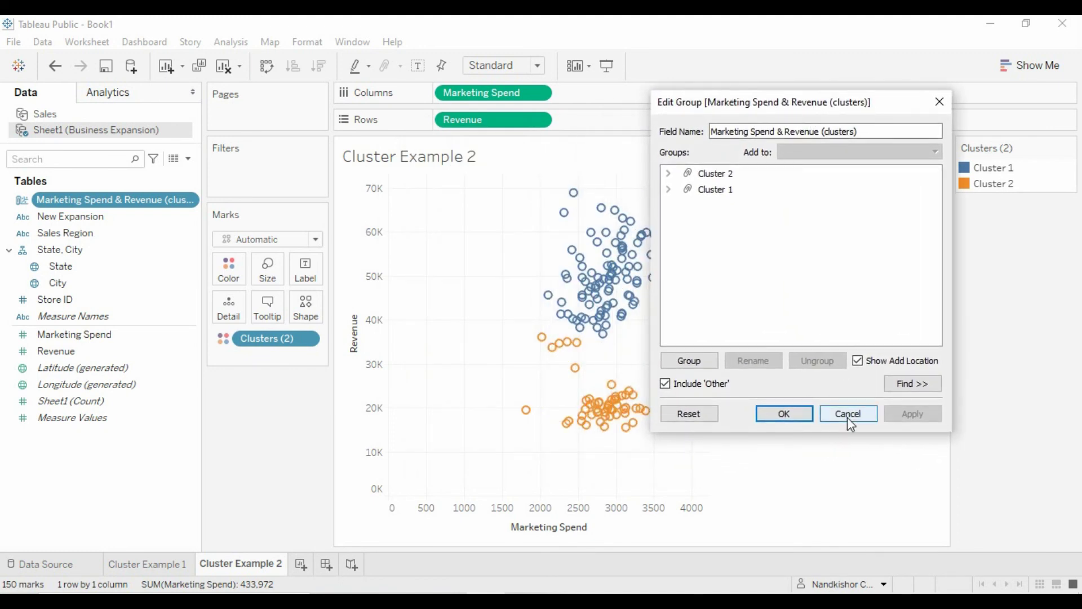